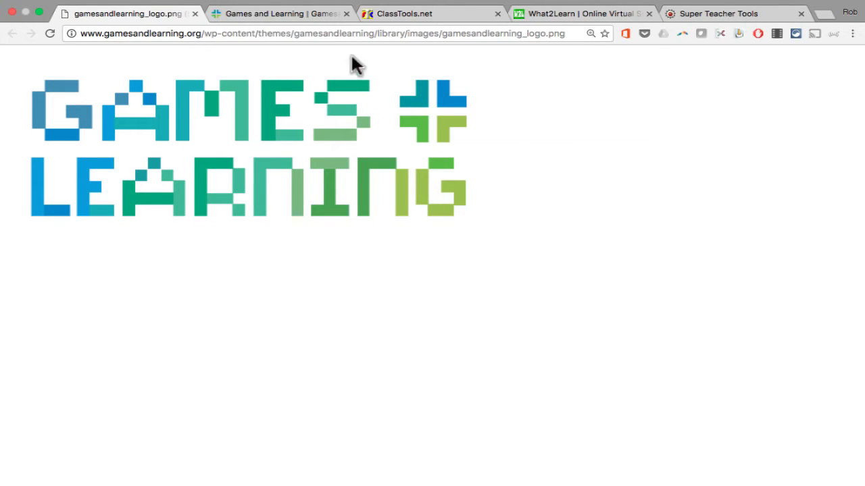
# Switch to the Games and Learning homepage headed by the Nov 3, 2016 EdTech ranking article.
pyautogui.click(280, 13)
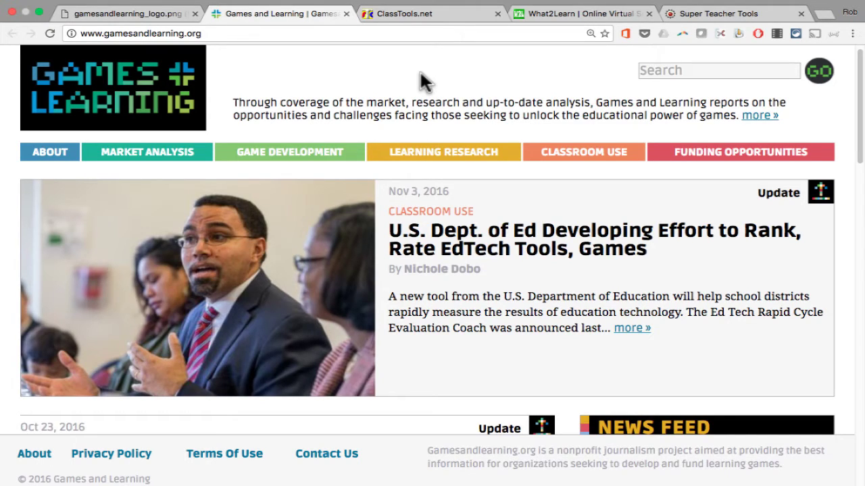
# Switch to ClassTools.net, browse the generator tiles, and open the Dustbin Game Generator.
pyautogui.click(439, 17)
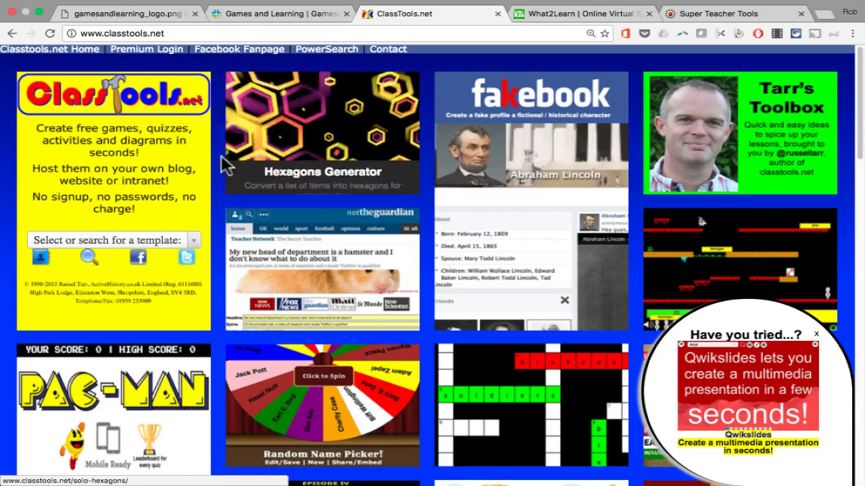
pyautogui.scroll(-1, 198, 208)
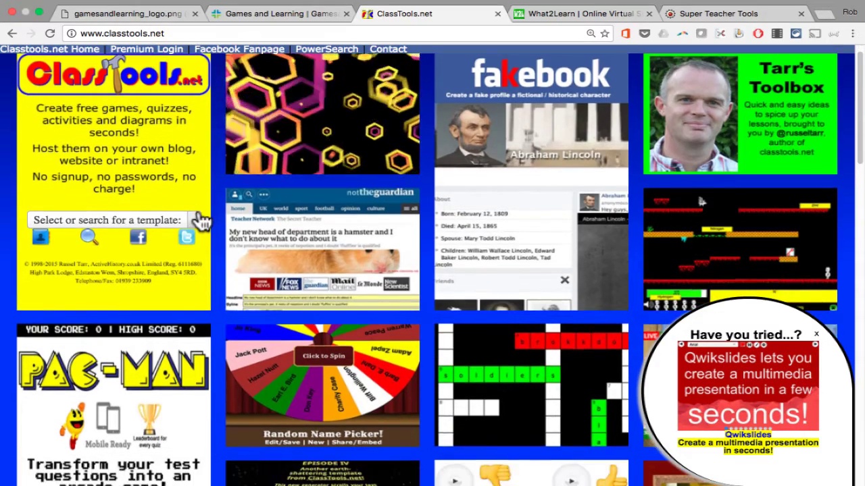
pyautogui.scroll(-2, 197, 221)
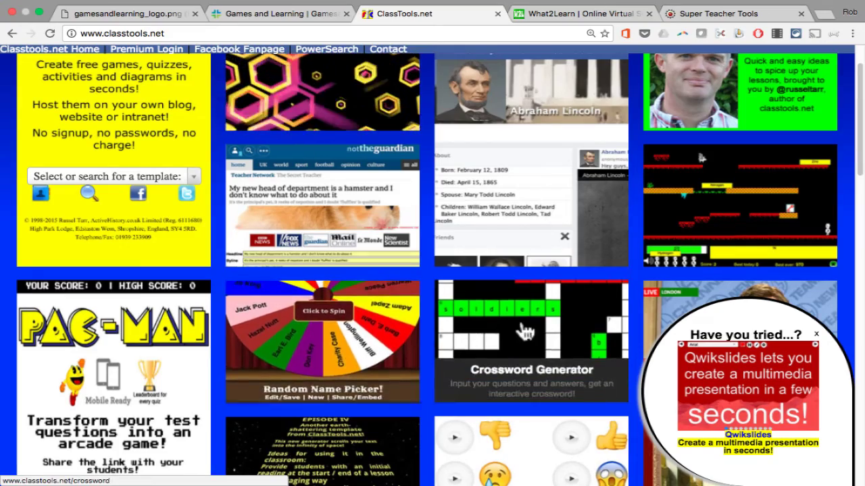
pyautogui.scroll(2, 524, 331)
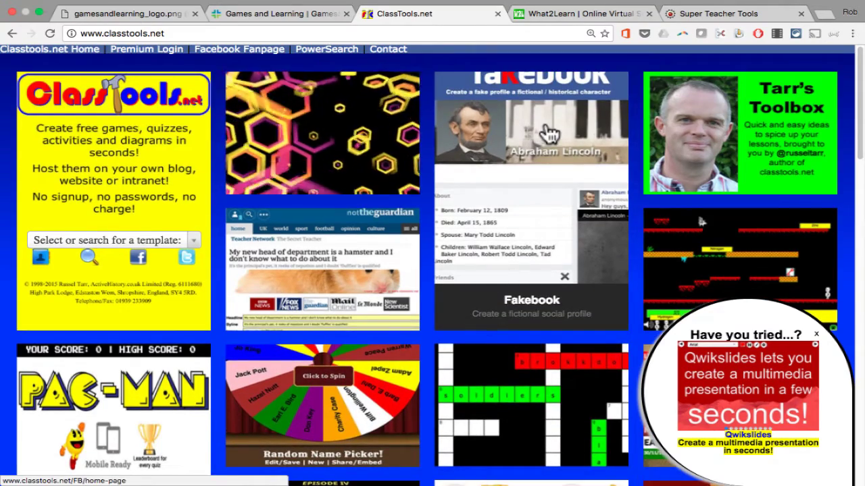
pyautogui.scroll(-10, 381, 396)
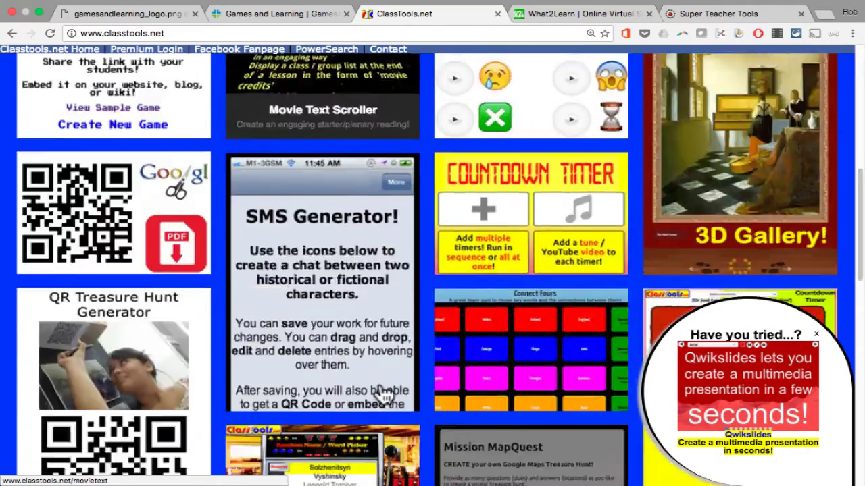
pyautogui.scroll(-5, 380, 396)
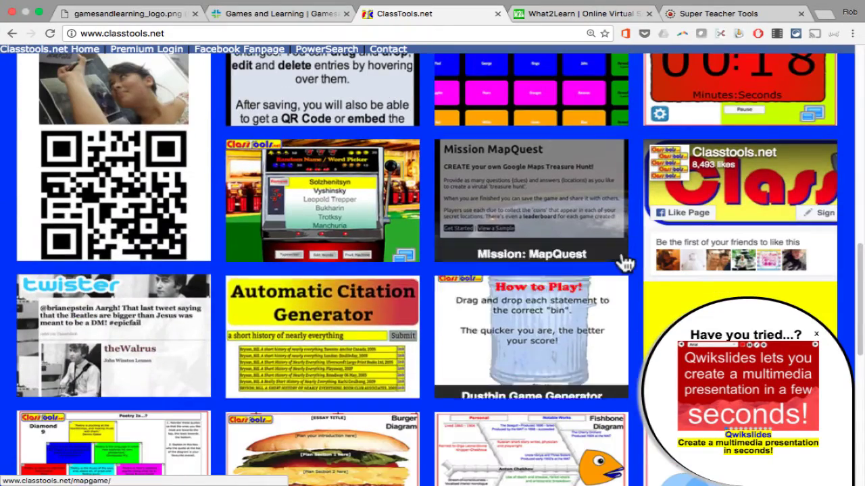
pyautogui.scroll(5, 623, 261)
pyautogui.scroll(-2, 624, 260)
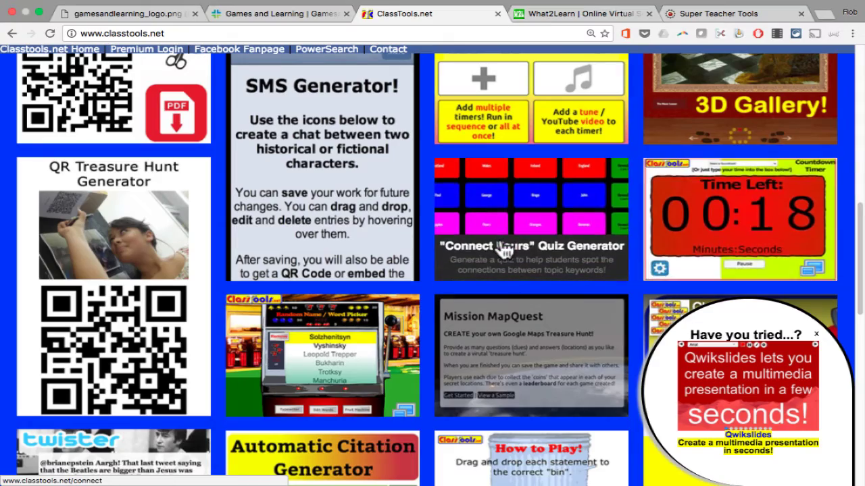
pyautogui.scroll(8, 503, 250)
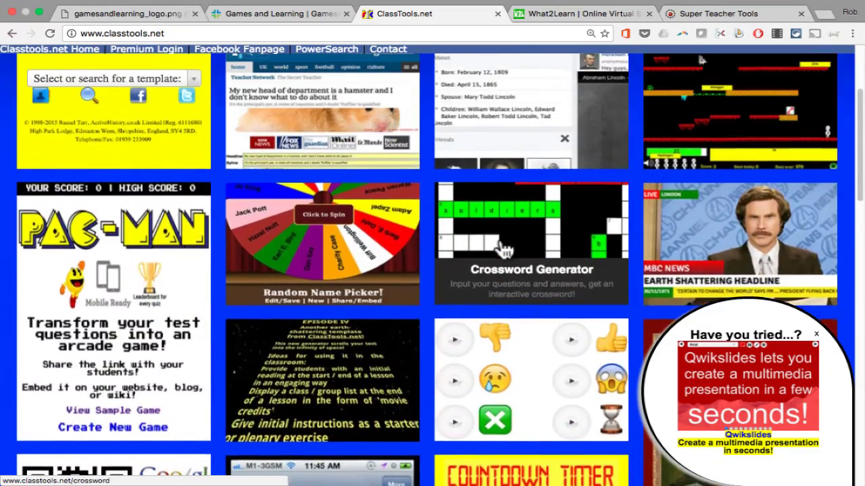
pyautogui.scroll(3, 503, 250)
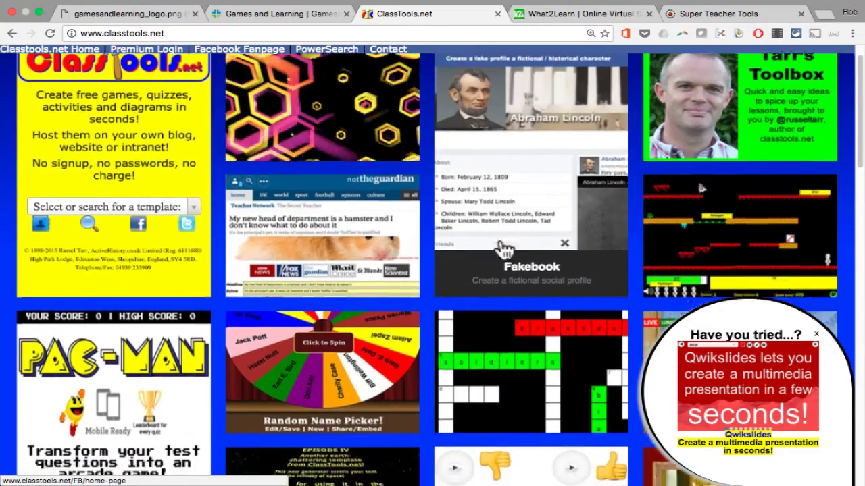
pyautogui.scroll(-12, 503, 250)
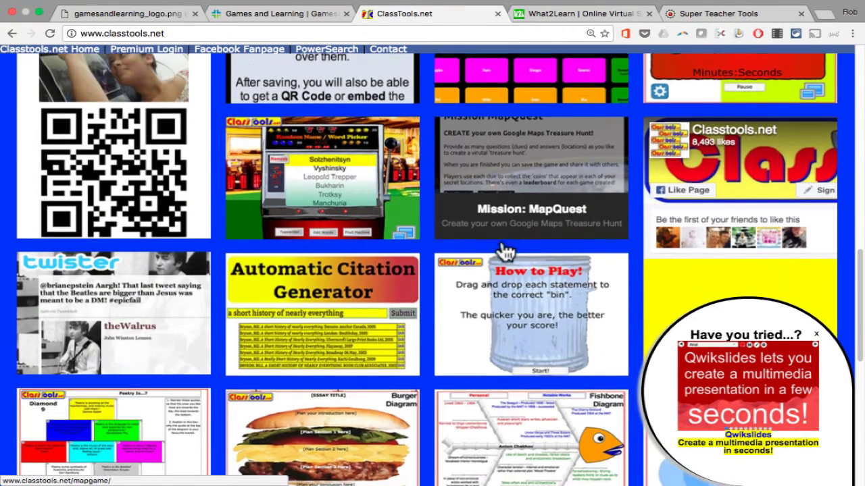
pyautogui.scroll(-1, 503, 250)
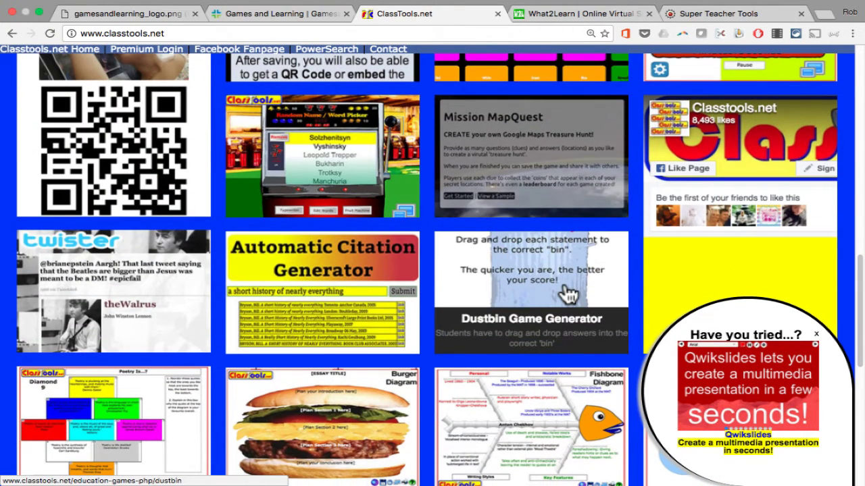
pyautogui.click(563, 282)
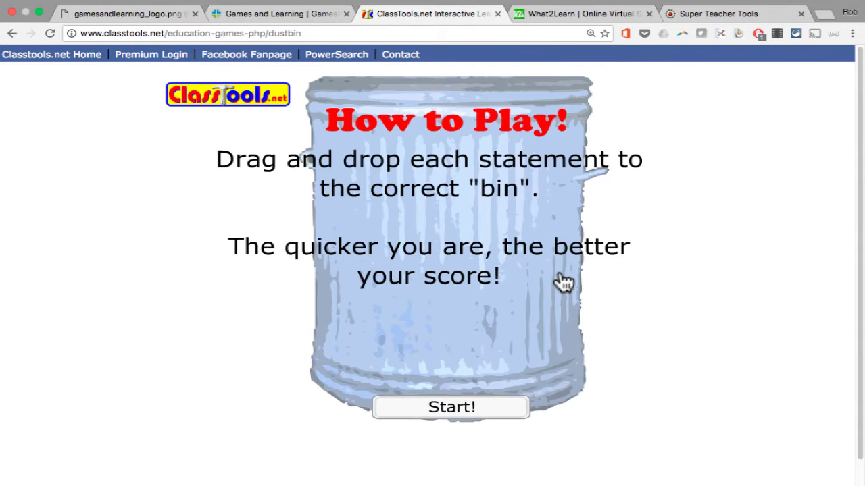
# Start the Dustbin Game editor and name the categories Noun, Verb, Adjective and Adverb.
pyautogui.click(454, 409)
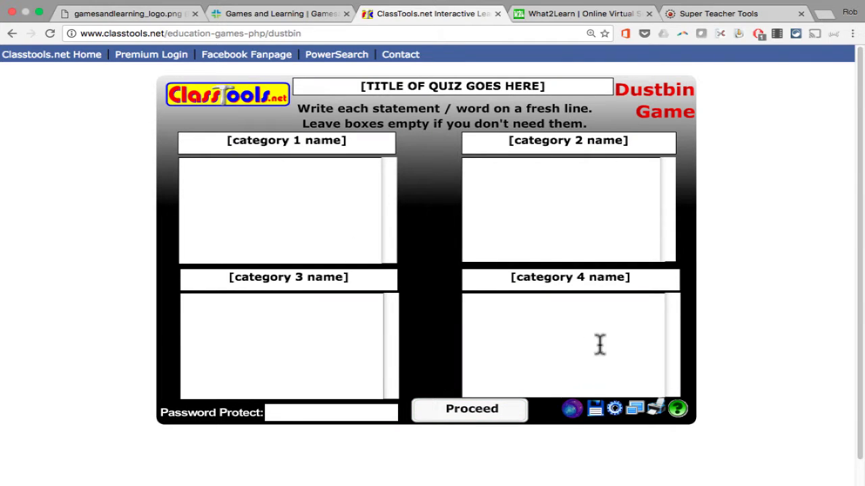
pyautogui.click(322, 145)
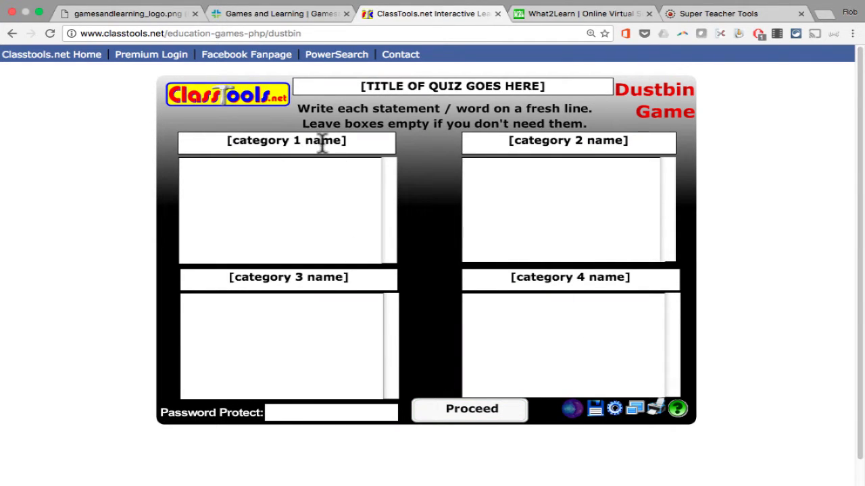
pyautogui.press('super+a')
pyautogui.write('Noun')
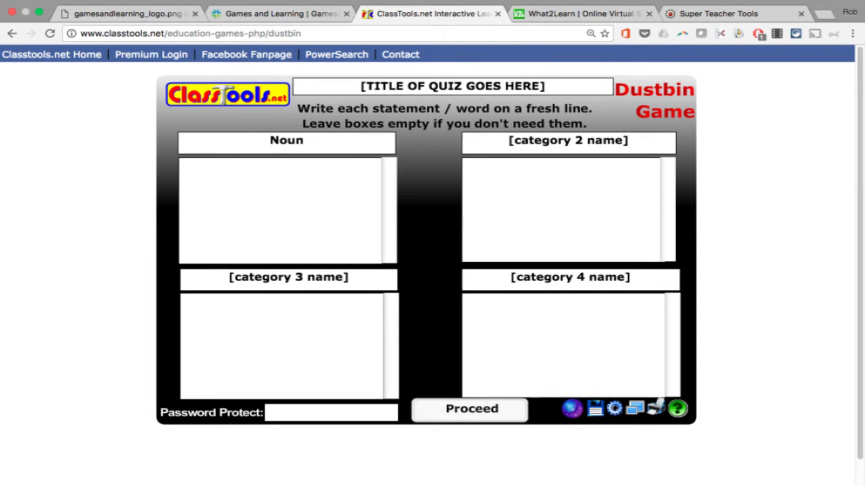
pyautogui.press('Tab')
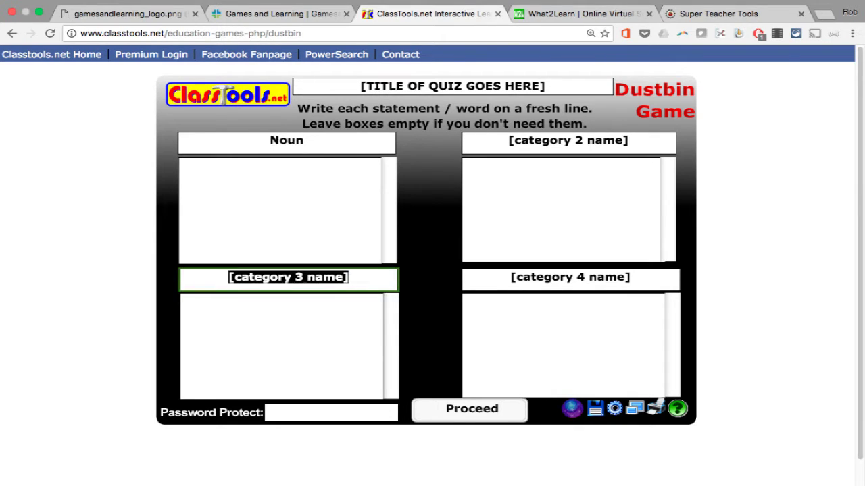
pyautogui.write('Verb')
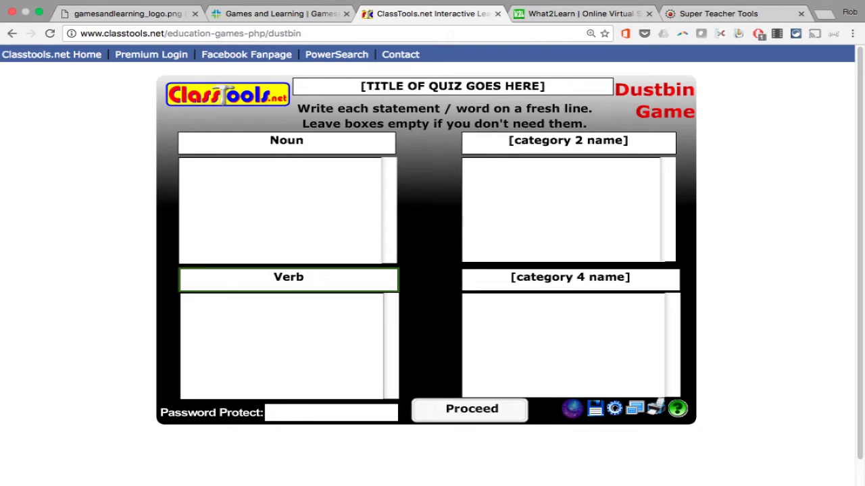
pyautogui.press('Tab')
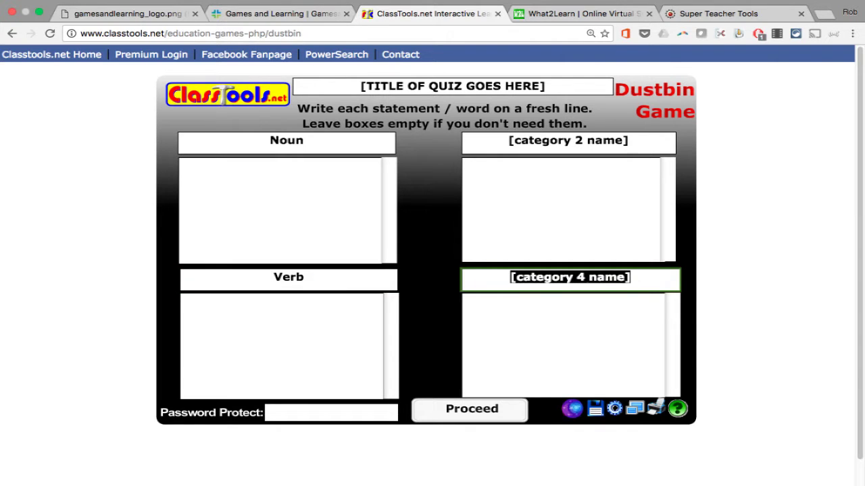
pyautogui.write('Adjective')
pyautogui.press('Tab')
pyautogui.write('Adverb')
pyautogui.click(315, 268)
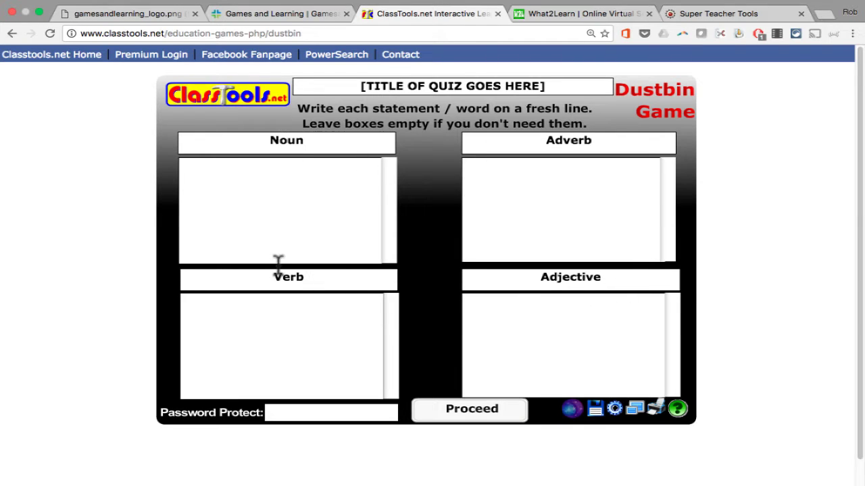
pyautogui.click(258, 180)
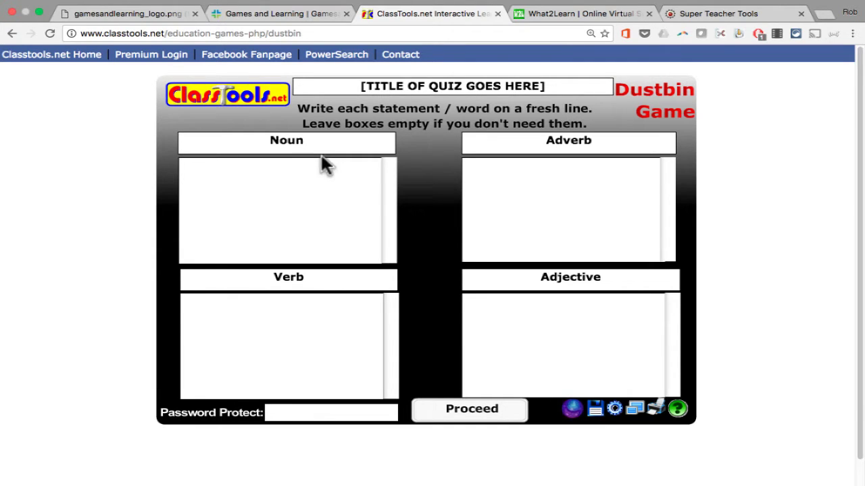
# List the nouns house, car, boat and New York under Noun.
pyautogui.write('house')
pyautogui.press('Return')
pyautogui.write('car')
pyautogui.press('Return')
pyautogui.write('boat')
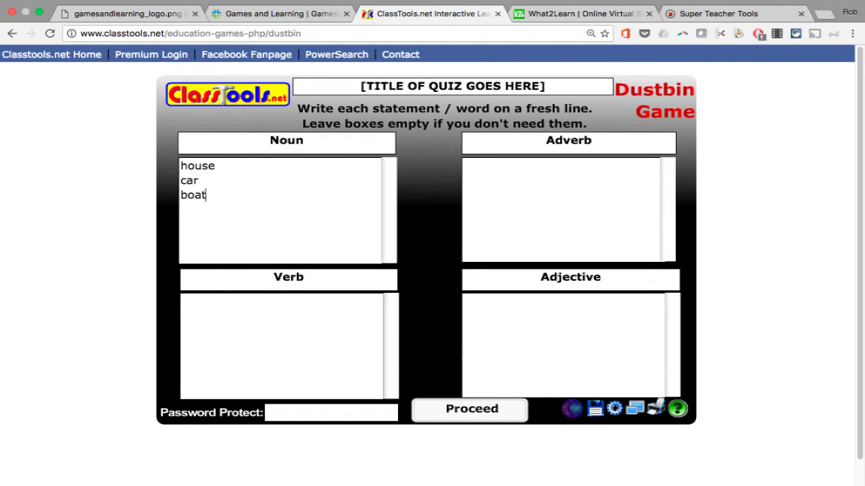
pyautogui.press('Return')
pyautogui.write('New York')
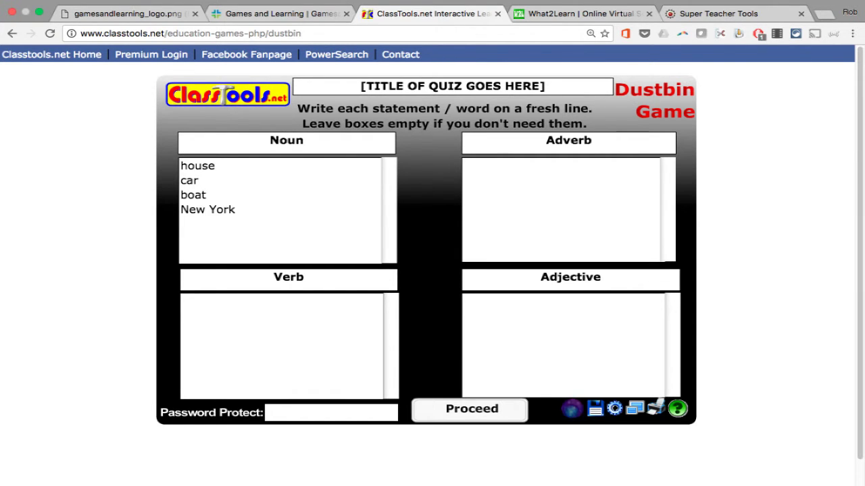
# List the verbs jumping, swimming and skating under Verb.
pyautogui.click(298, 310)
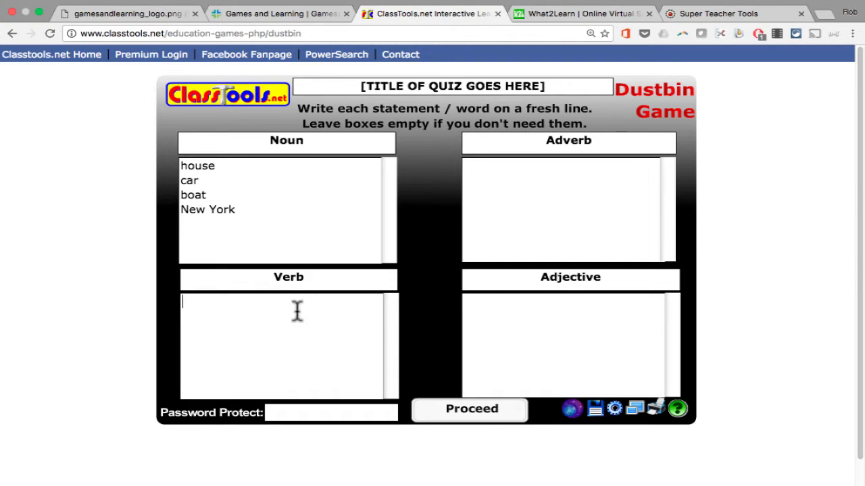
pyautogui.write('jumping')
pyautogui.press('Return')
pyautogui.write('swi')
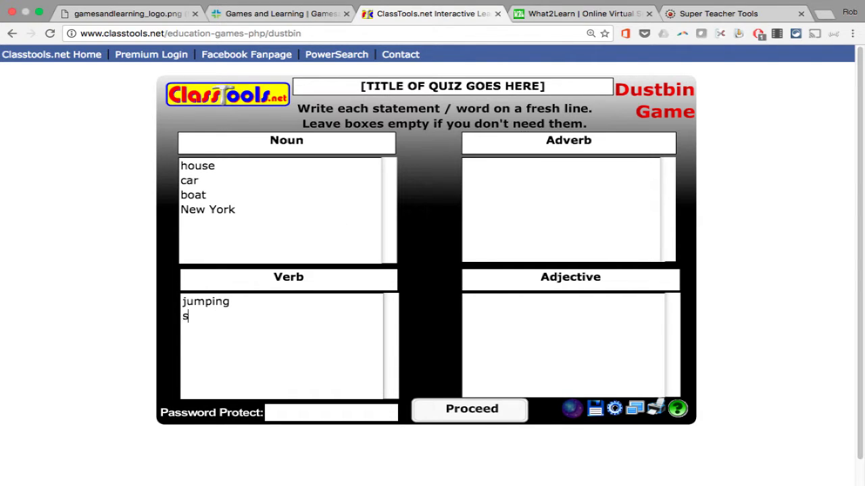
pyautogui.write('mming')
pyautogui.press('Return')
pyautogui.write('skating')
pyautogui.press('Return')
pyautogui.click(531, 197)
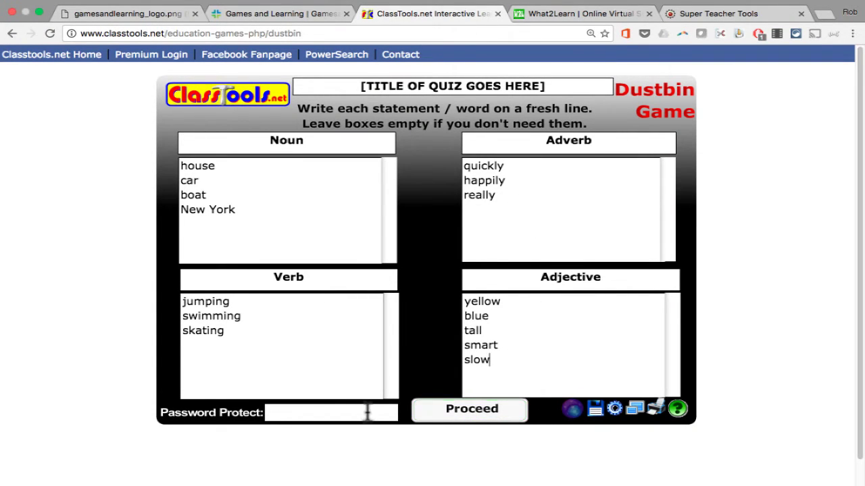
# Protect the game with a password, title it 'Parts of Speech Game', and proceed.
pyautogui.click(338, 412)
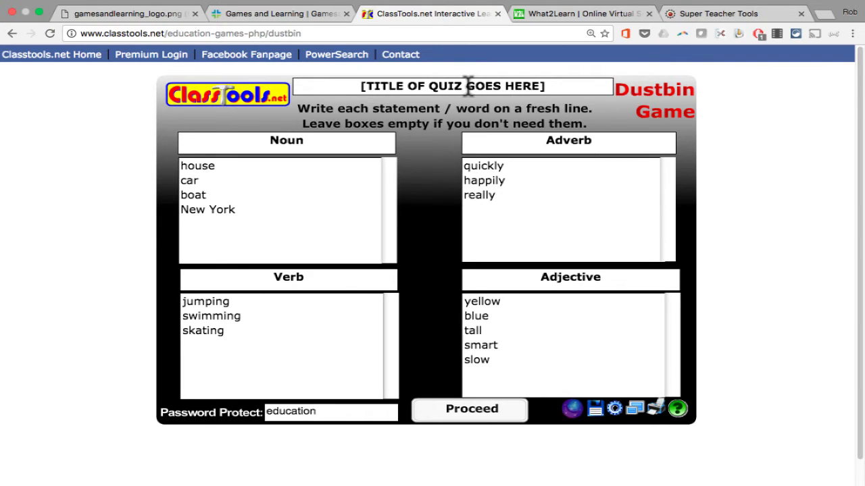
pyautogui.click(468, 86)
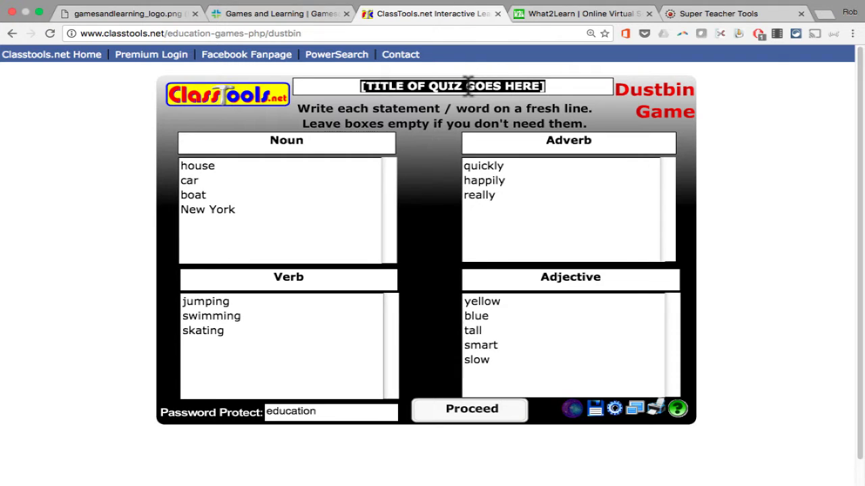
pyautogui.write('Parts of Spee')
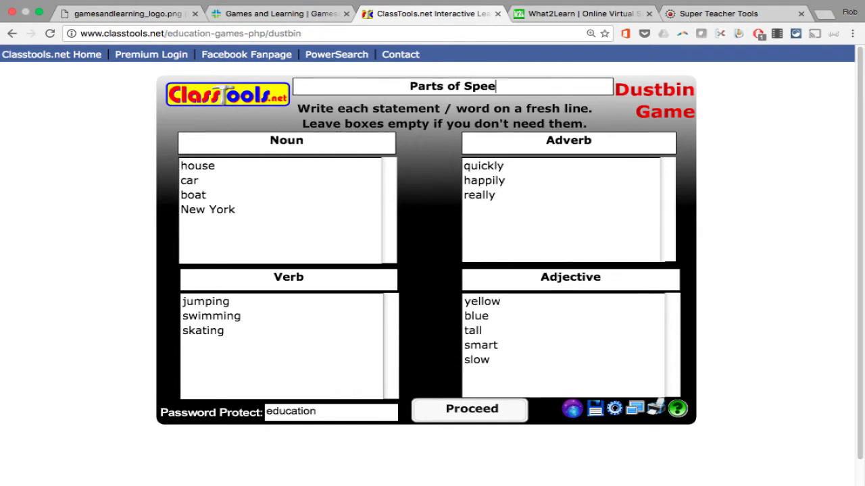
pyautogui.write('ch Game')
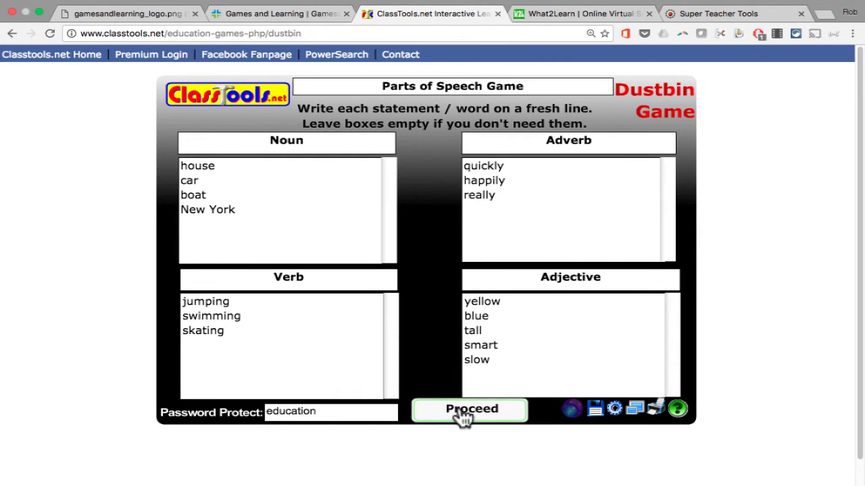
pyautogui.click(463, 418)
# Sort New York, yellow, tall, skating, slow, quickly and blue into bins, finishing with score 46.
pyautogui.moveTo(434, 206); pyautogui.dragTo(233, 118)
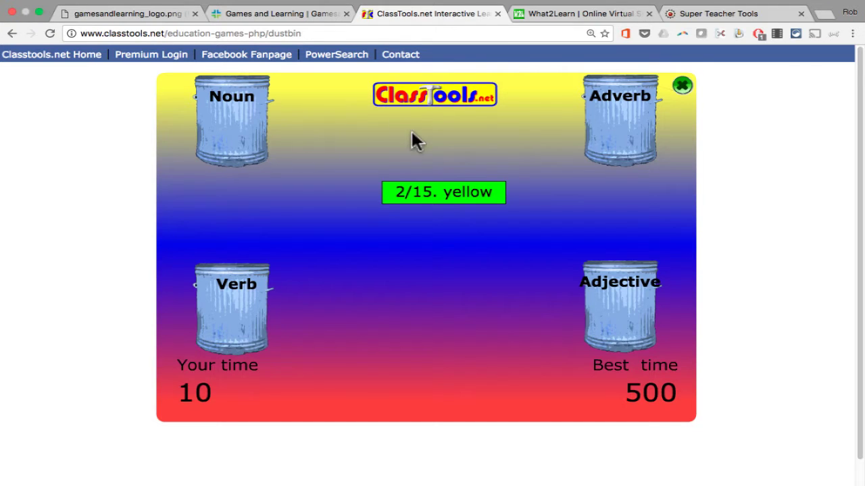
pyautogui.moveTo(470, 199); pyautogui.dragTo(642, 308)
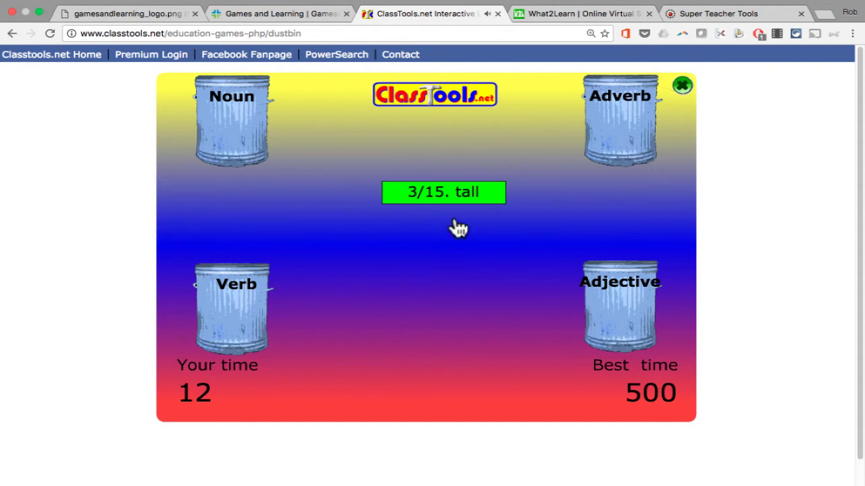
pyautogui.moveTo(458, 203); pyautogui.dragTo(641, 324)
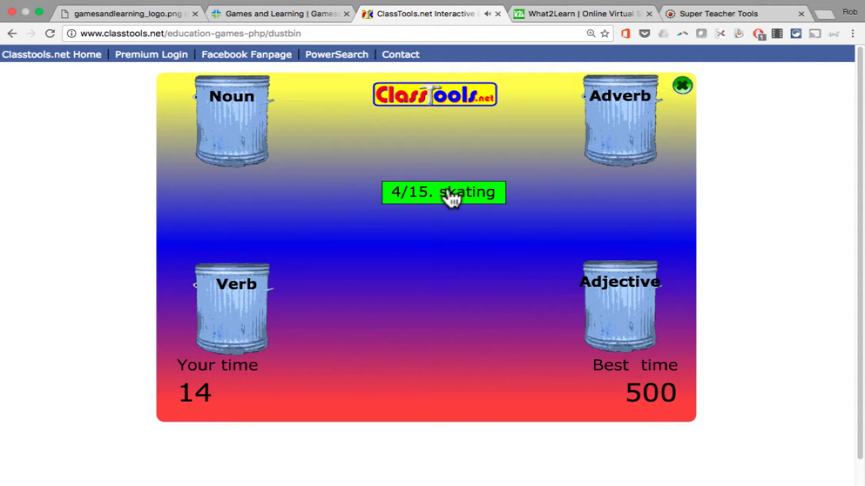
pyautogui.moveTo(451, 196); pyautogui.dragTo(222, 299)
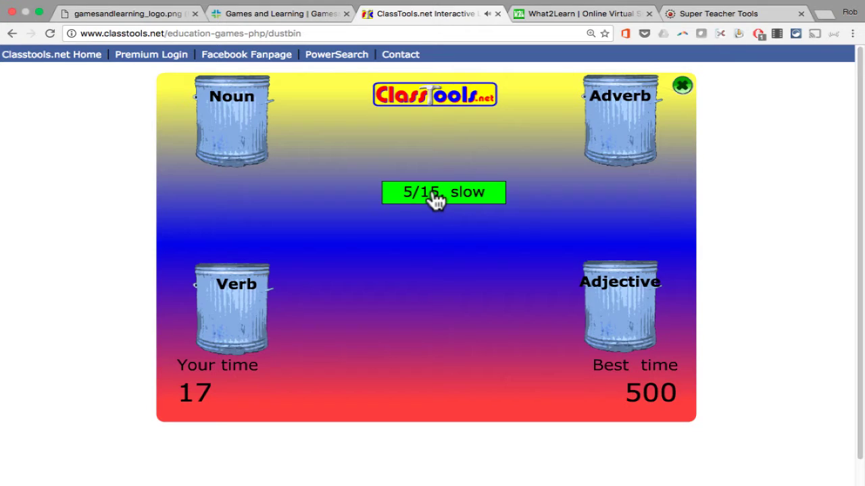
pyautogui.moveTo(435, 197); pyautogui.dragTo(602, 135)
pyautogui.moveTo(451, 202); pyautogui.dragTo(243, 131)
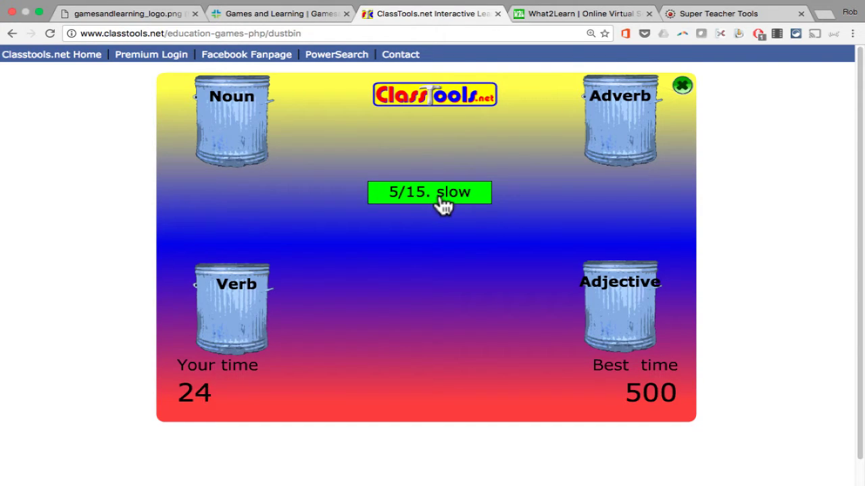
pyautogui.moveTo(442, 205); pyautogui.dragTo(627, 322)
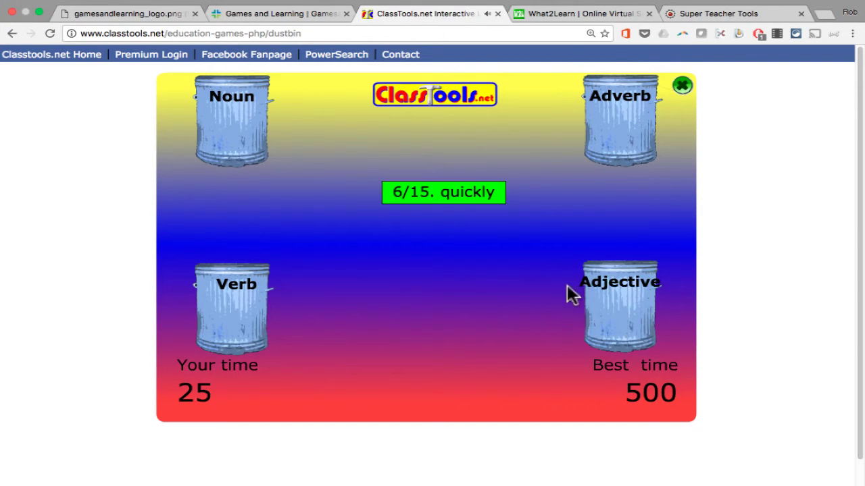
pyautogui.moveTo(475, 205); pyautogui.dragTo(656, 131)
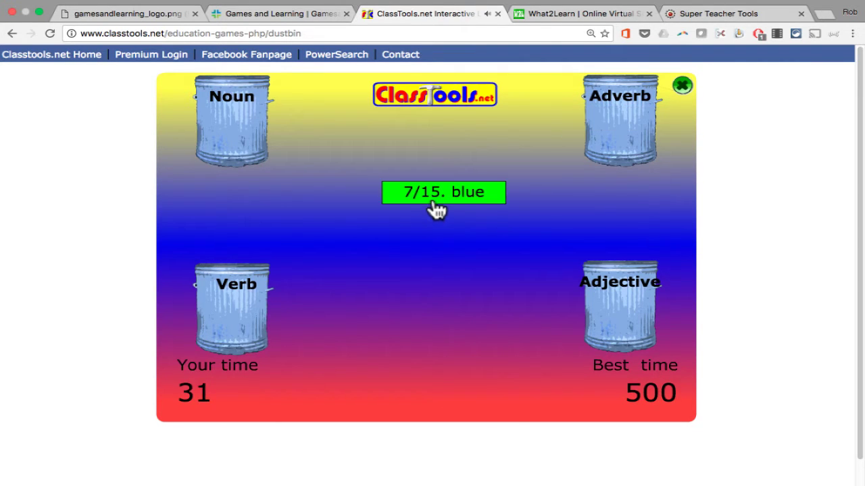
pyautogui.moveTo(440, 204); pyautogui.dragTo(597, 322)
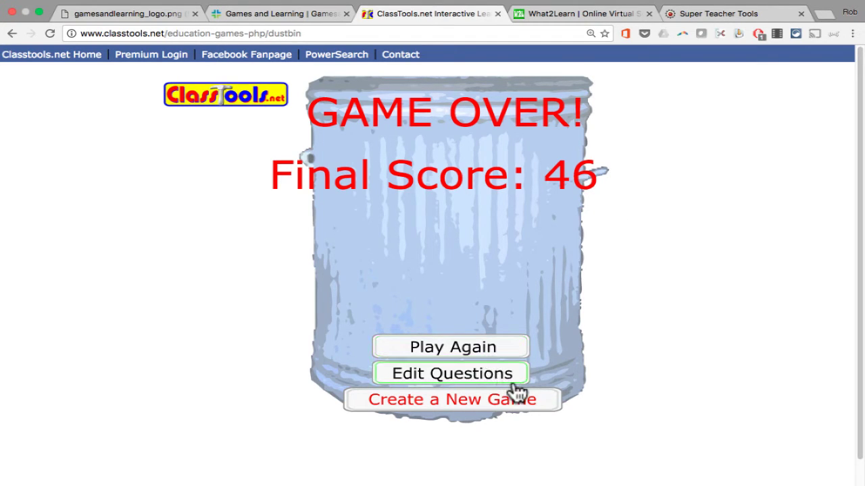
# Choose Edit Questions and enter the quiz password in the prompt.
pyautogui.click(436, 383)
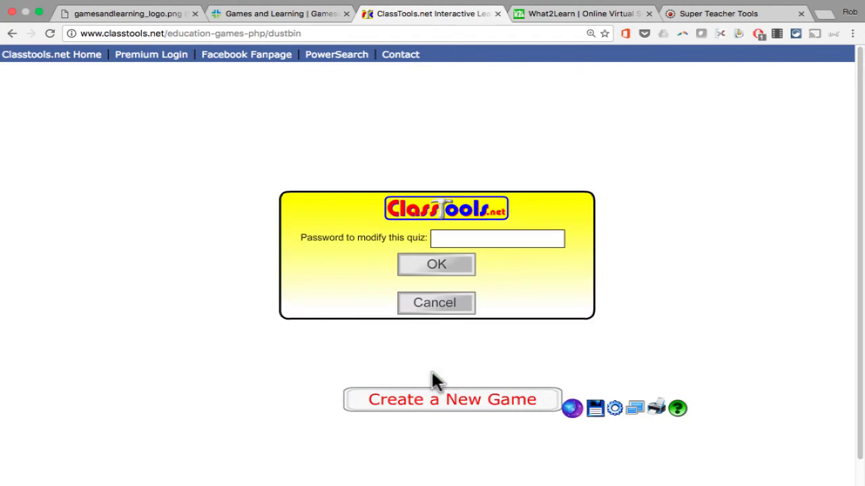
pyautogui.click(488, 237)
# Confirm the password to reopen the Parts of Speech Game editor.
pyautogui.click(456, 273)
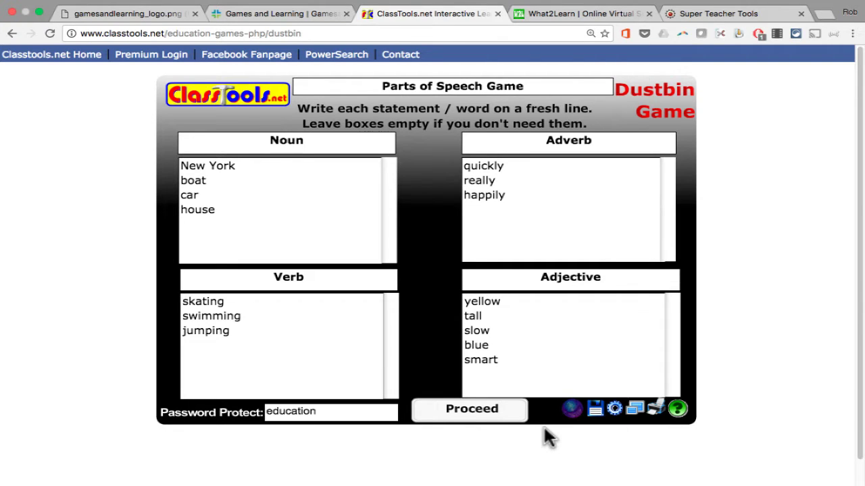
# Copy the game's shareable link and embed code, then open its standalone game page.
pyautogui.click(615, 411)
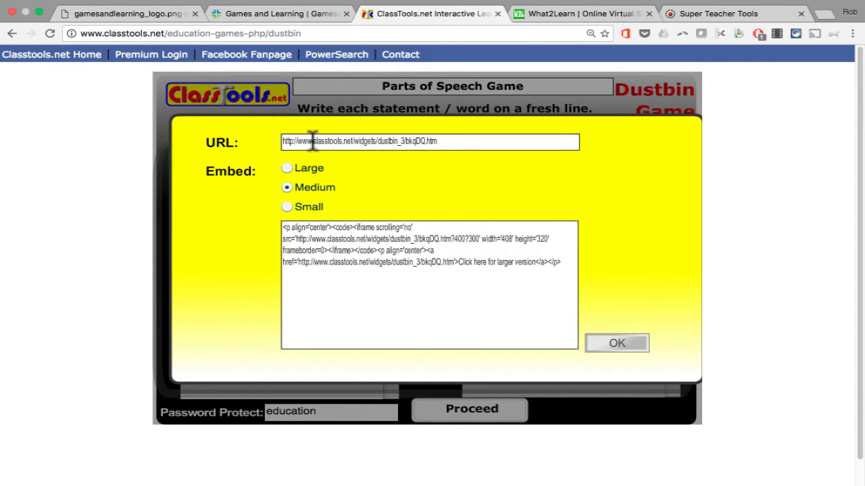
pyautogui.click(476, 141)
pyautogui.press('super+a')
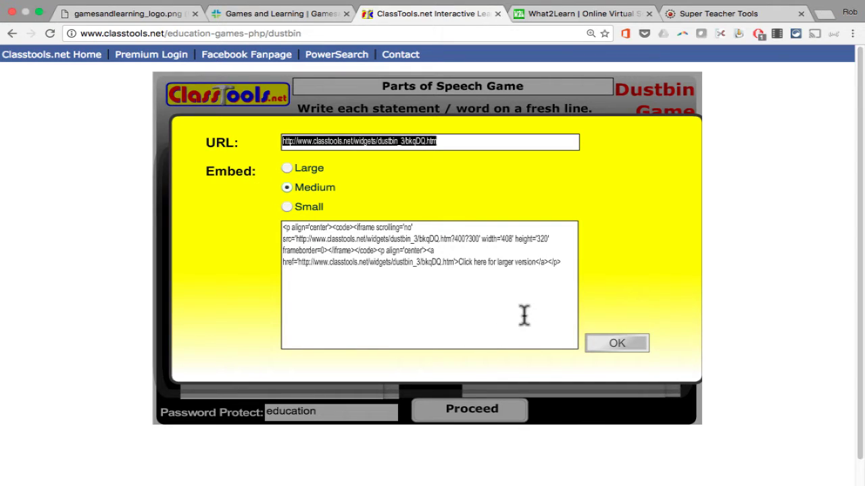
pyautogui.moveTo(571, 265); pyautogui.dragTo(197, 224)
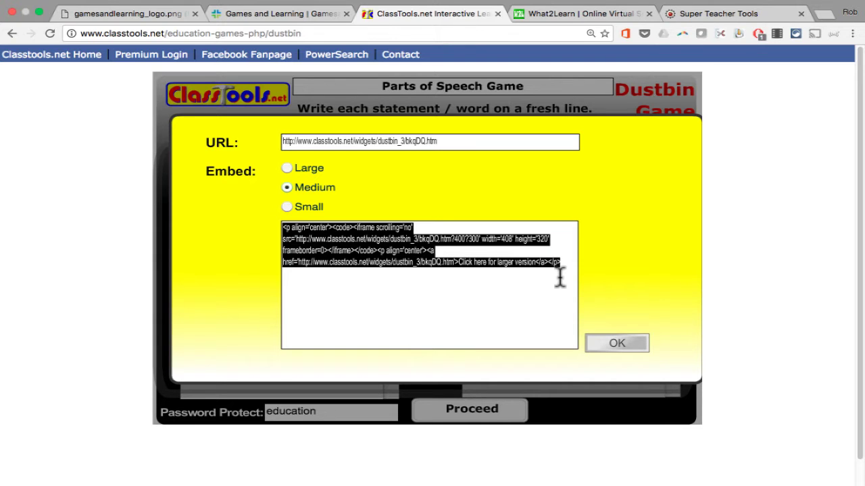
pyautogui.click(632, 346)
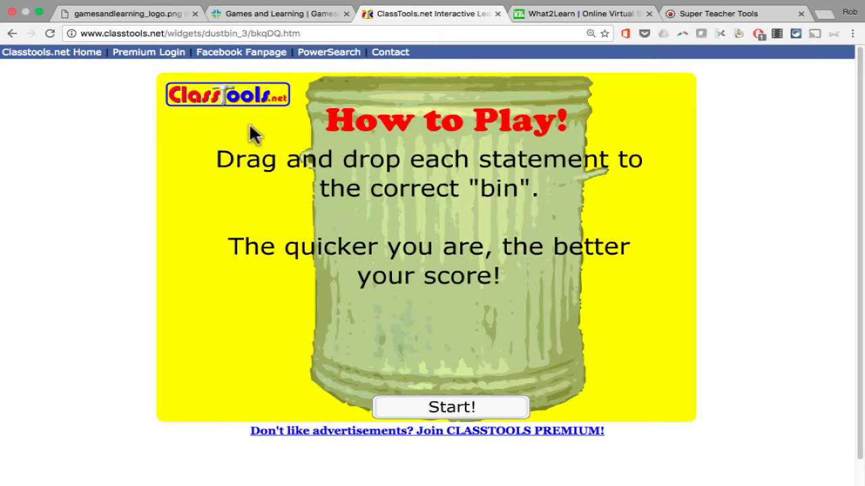
# Go back twice to the ClassTools home page and scroll to the PacMan Quiz Generator tile.
pyautogui.click(12, 34)
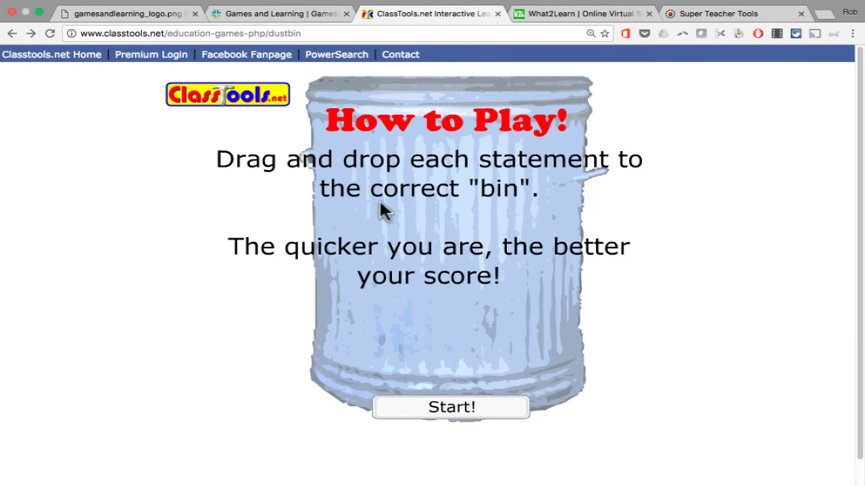
pyautogui.click(12, 34)
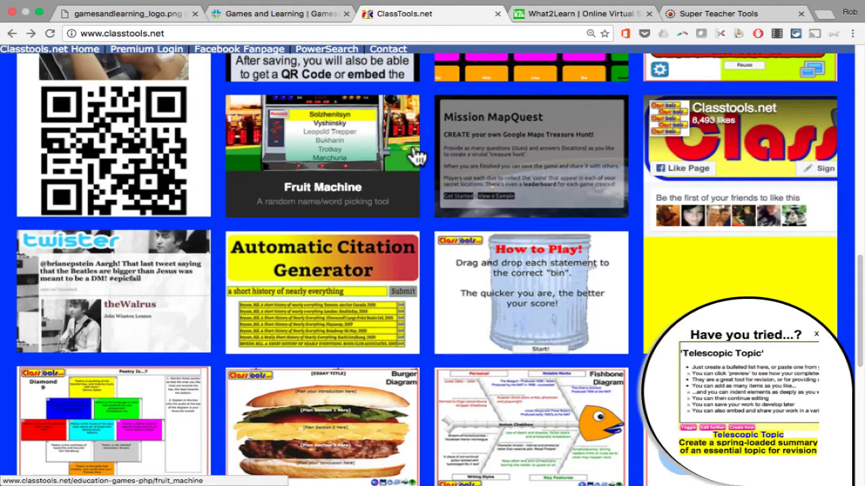
pyautogui.scroll(10, 415, 154)
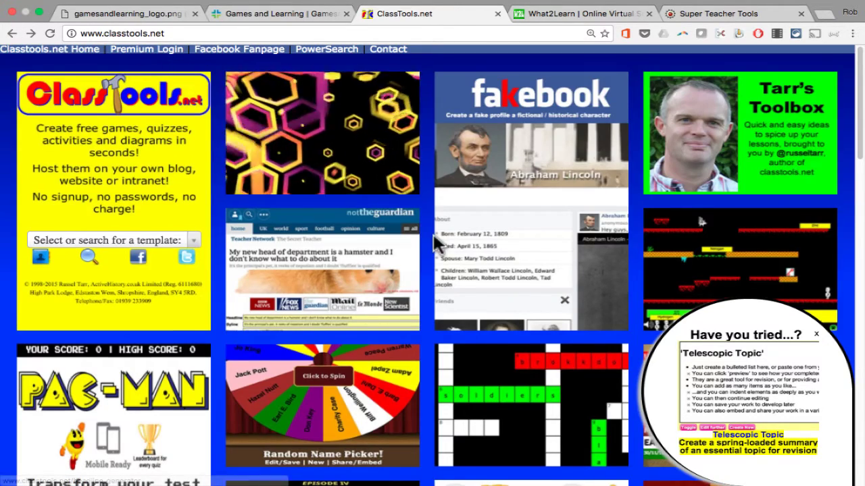
pyautogui.scroll(-2, 435, 243)
pyautogui.scroll(-5, 435, 244)
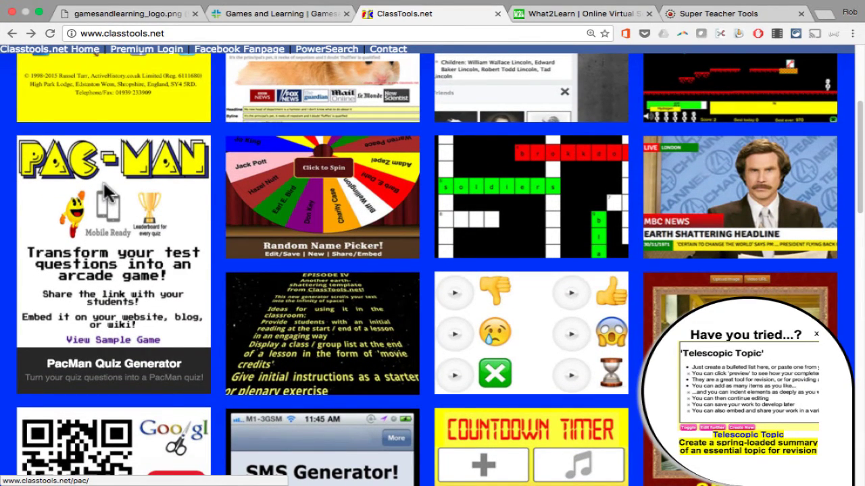
# Open the PacMan Quiz Generator and start a new quiz with an empty create form.
pyautogui.click(103, 177)
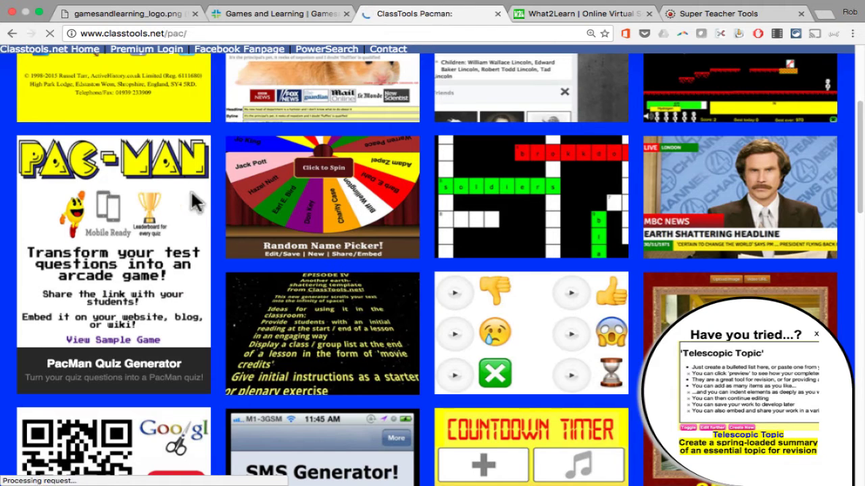
pyautogui.press('super+bracketleft')
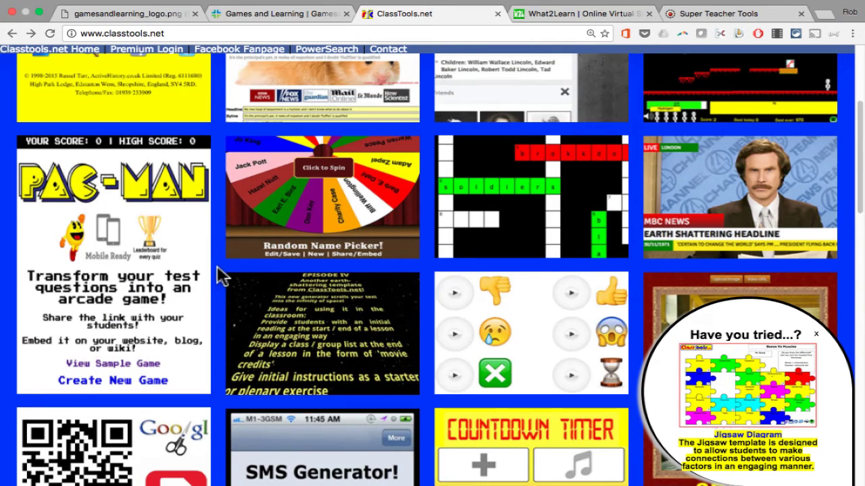
pyautogui.moveTo(203, 275)
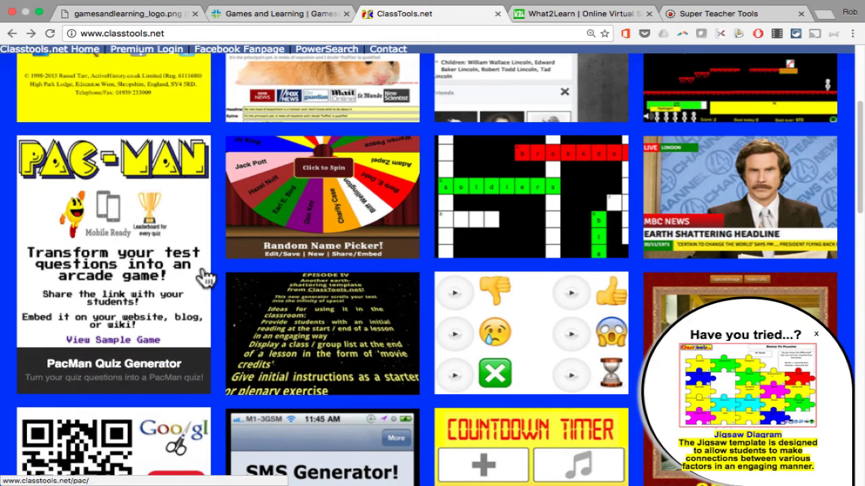
pyautogui.click(203, 275)
pyautogui.scroll(3, 230, 216)
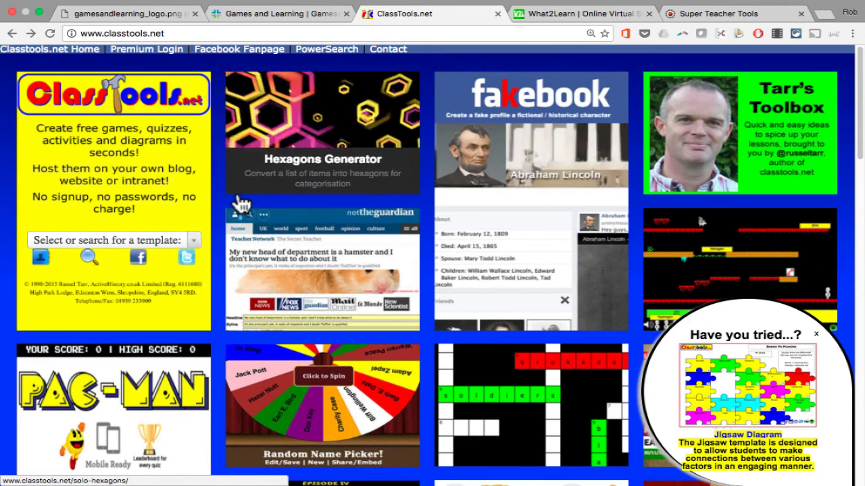
pyautogui.click(144, 390)
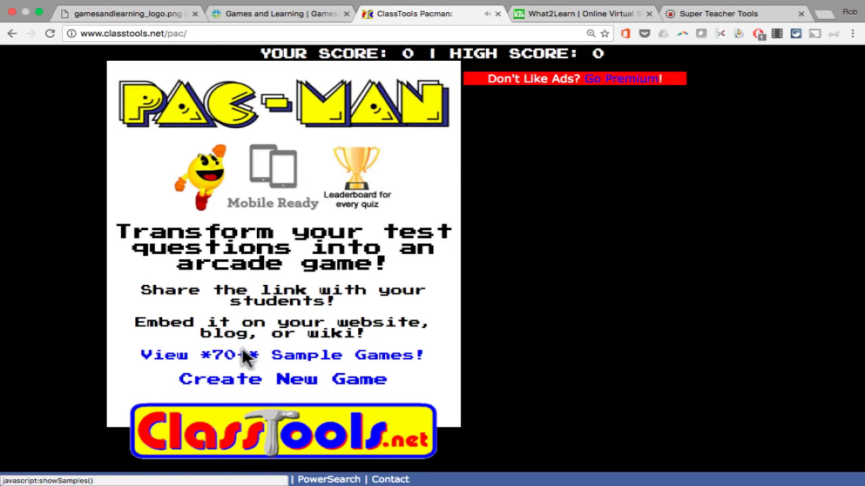
pyautogui.click(338, 379)
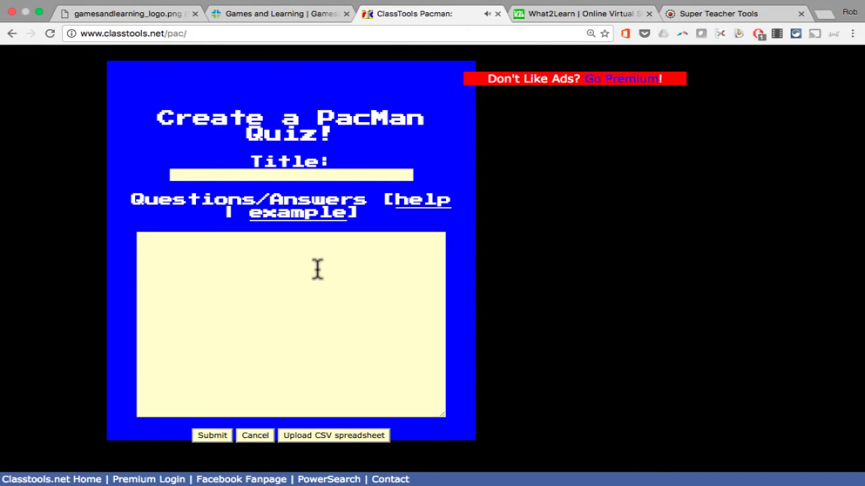
# Look over the empty PacMan questions box and its example questions, then return to the home page.
pyautogui.click(270, 175)
pyautogui.press('Tab')
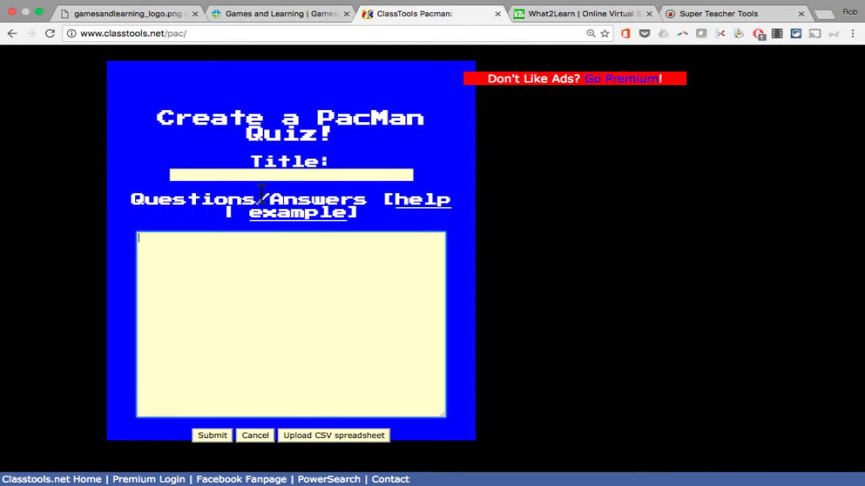
pyautogui.moveTo(306, 212)
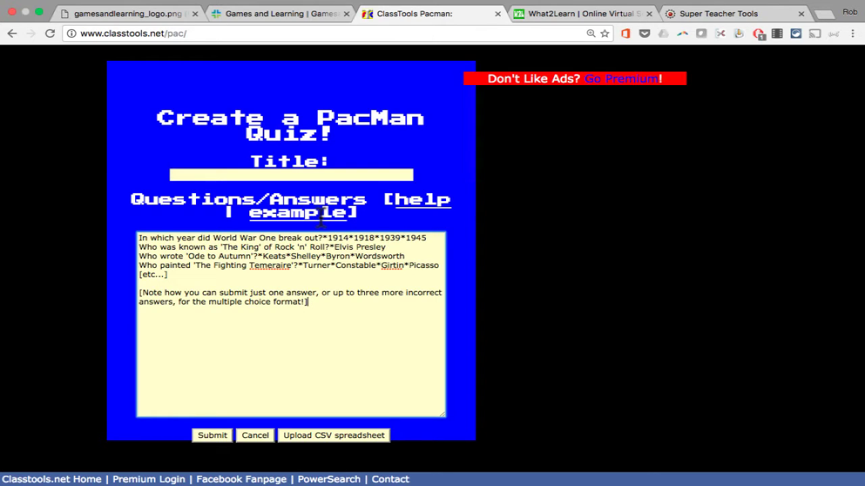
pyautogui.click(333, 236)
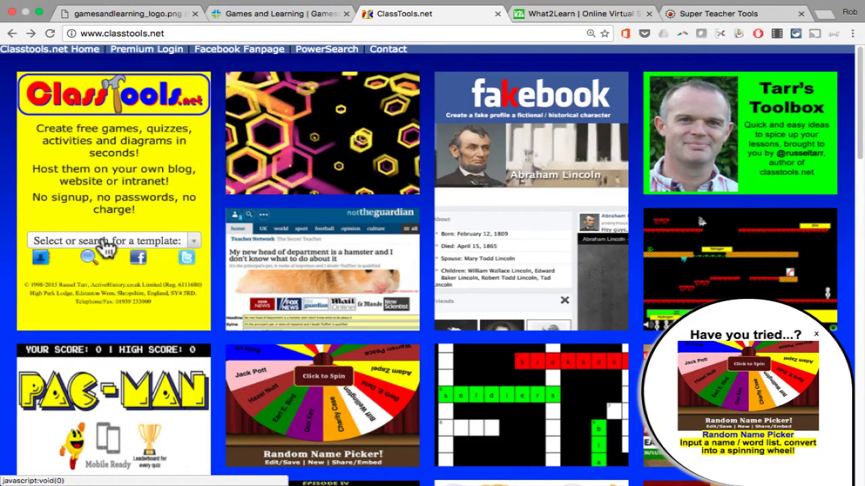
# Choose the Arcade Game template from the template list.
pyautogui.scroll(-7, 263, 251)
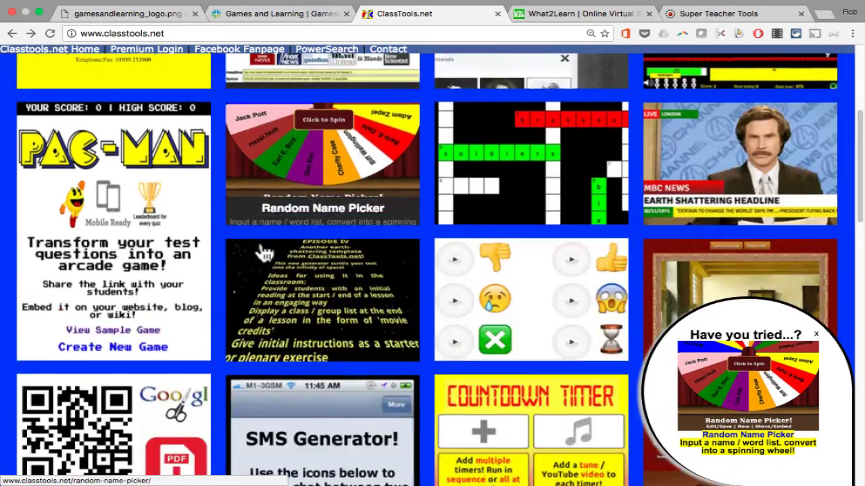
pyautogui.scroll(7, 263, 251)
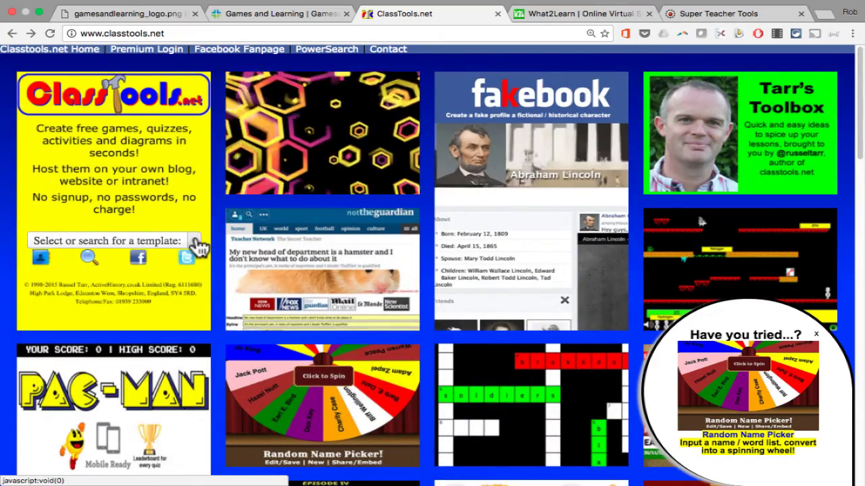
pyautogui.click(197, 246)
pyautogui.scroll(-3, 164, 293)
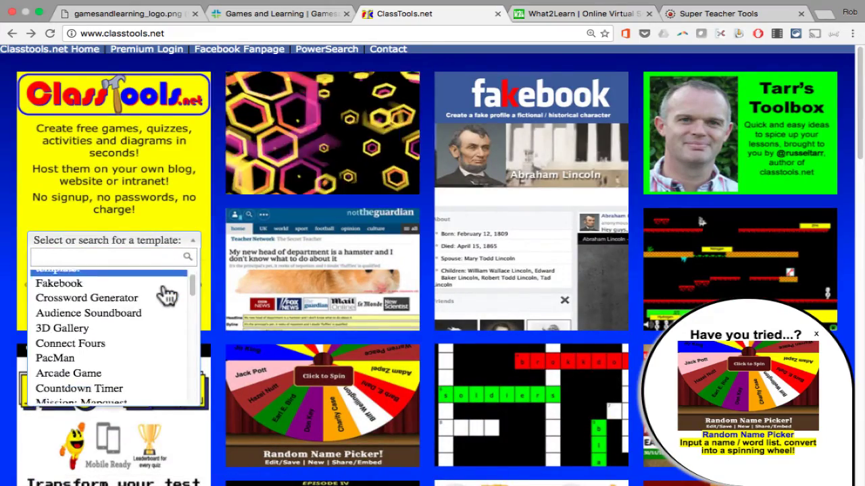
pyautogui.scroll(-8, 166, 295)
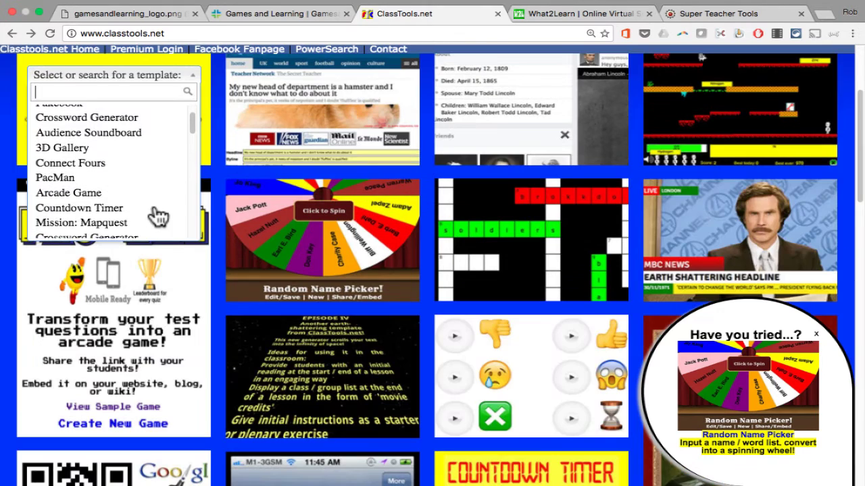
pyautogui.click(98, 194)
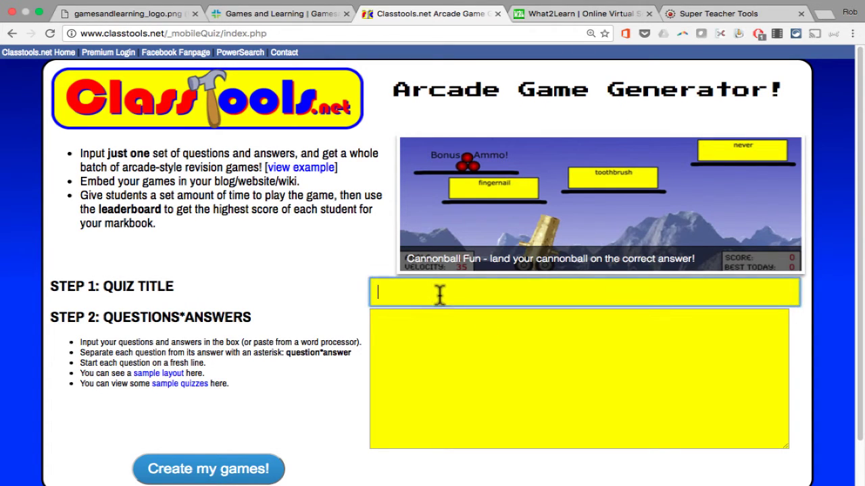
# View the sample question layout and bring up the sample quiz PP 2 CAP 8-B.
pyautogui.click(456, 351)
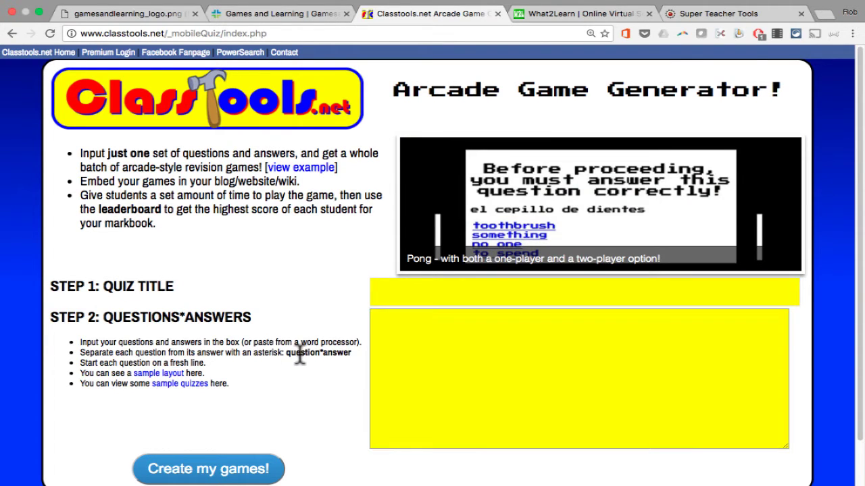
pyautogui.scroll(-2, 500, 352)
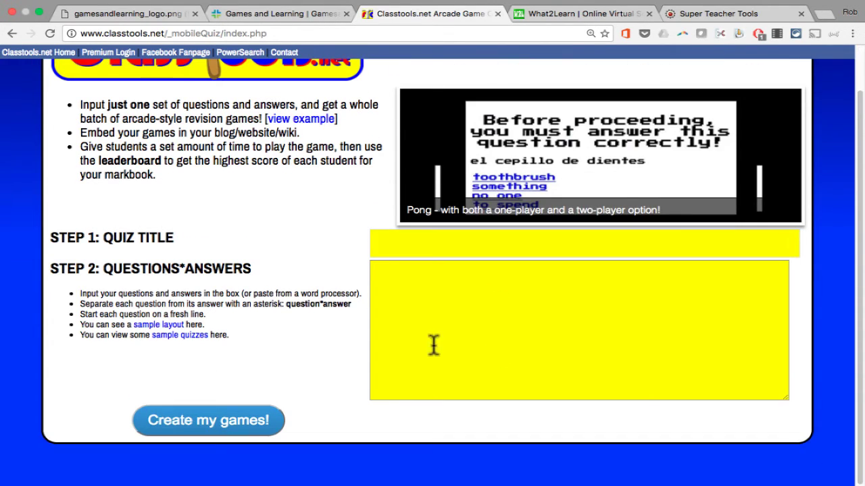
pyautogui.click(154, 326)
pyautogui.scroll(2, 154, 332)
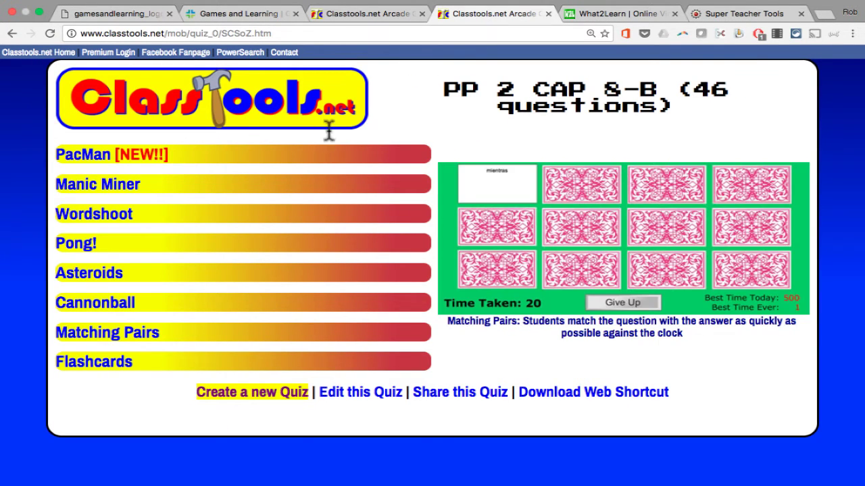
# Preview the sample quiz's game links and open Manic Miner's How to Play screen.
pyautogui.moveTo(87, 161)
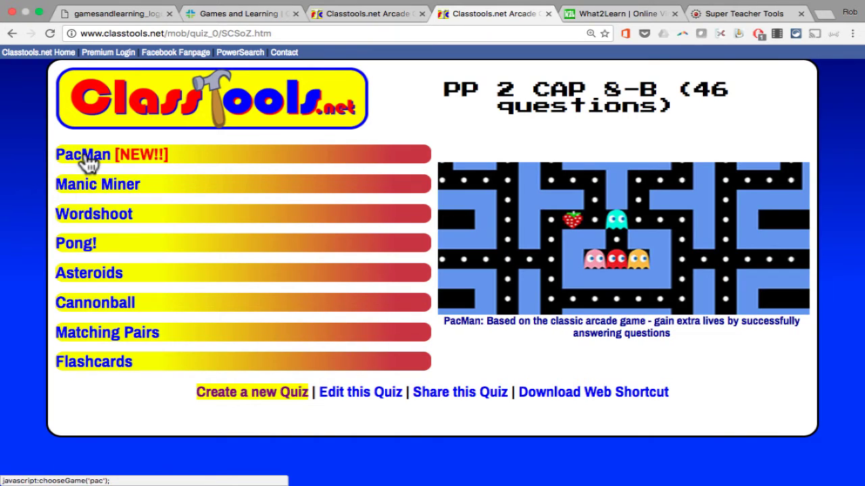
pyautogui.moveTo(112, 193)
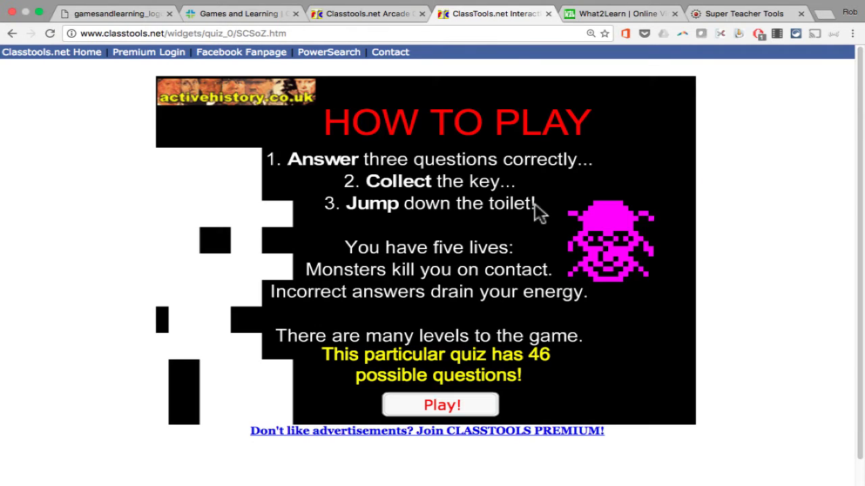
# Start Manic Miner and close the advertisement popup covering the game.
pyautogui.click(432, 403)
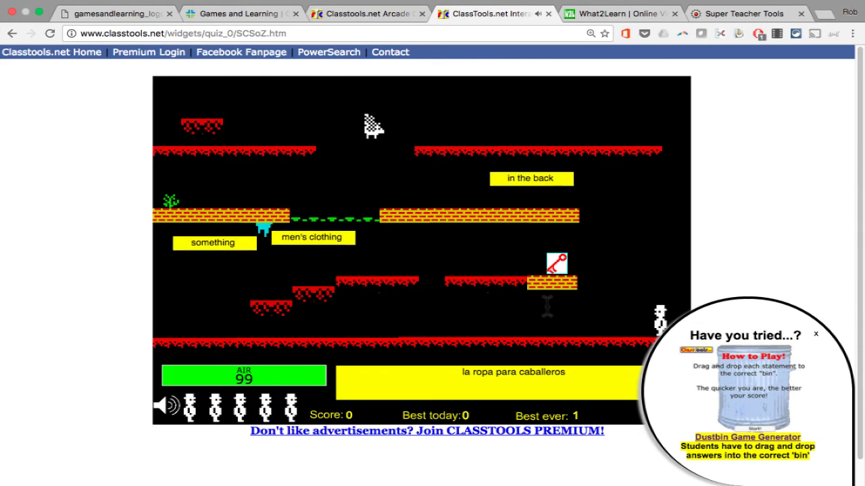
pyautogui.press('Left')
pyautogui.press('Right')
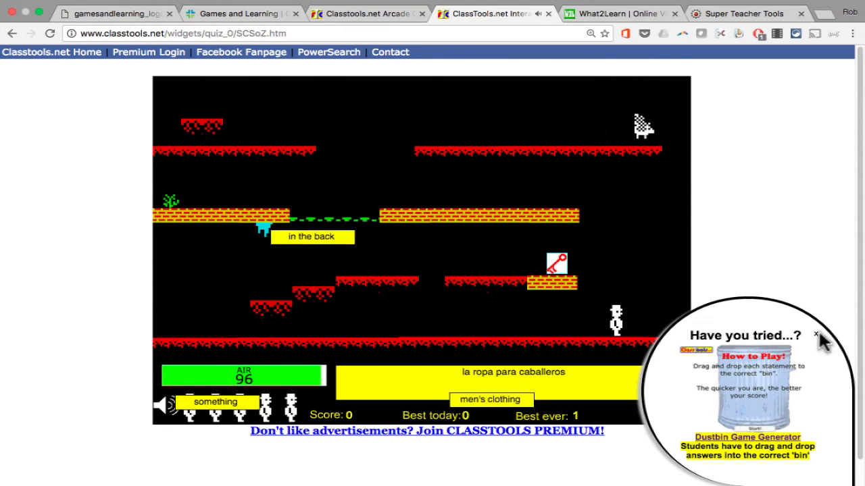
pyautogui.click(816, 334)
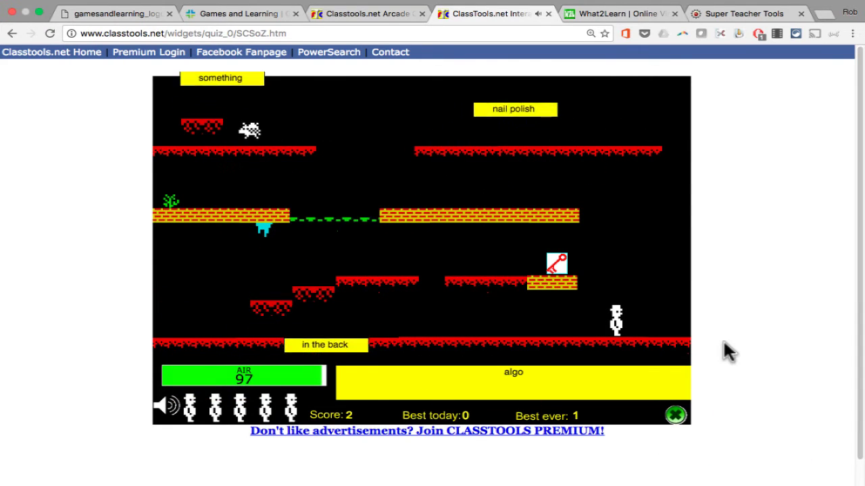
# Walk and jump the miner left onto the low platform.
pyautogui.press('Right')
pyautogui.press('Left')
pyautogui.press('space')
pyautogui.press('space')
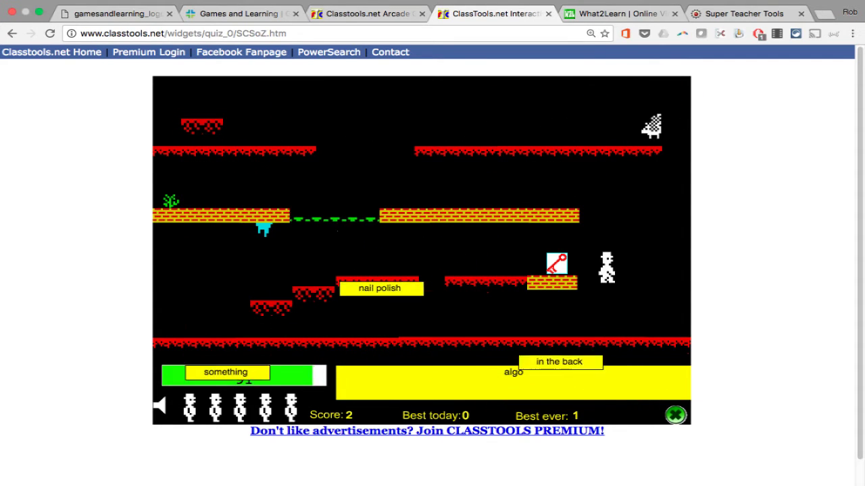
pyautogui.press('space')
pyautogui.press('space')
pyautogui.press('Left')
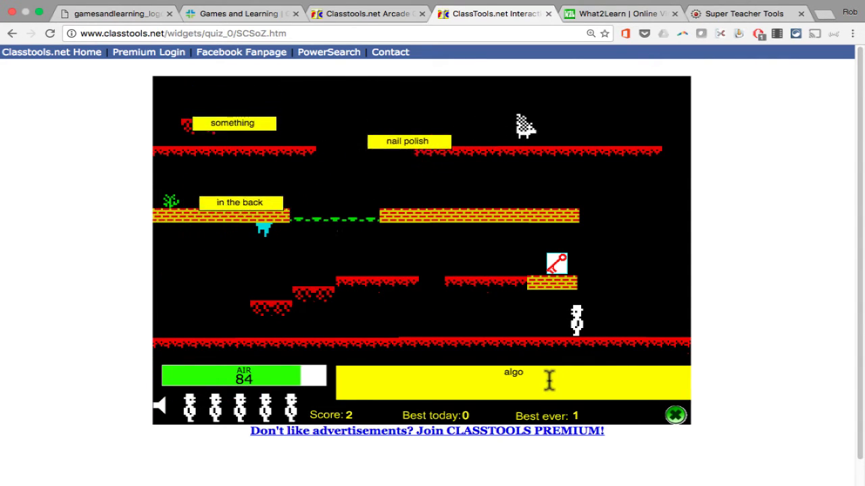
pyautogui.press('Left')
pyautogui.press('Left')
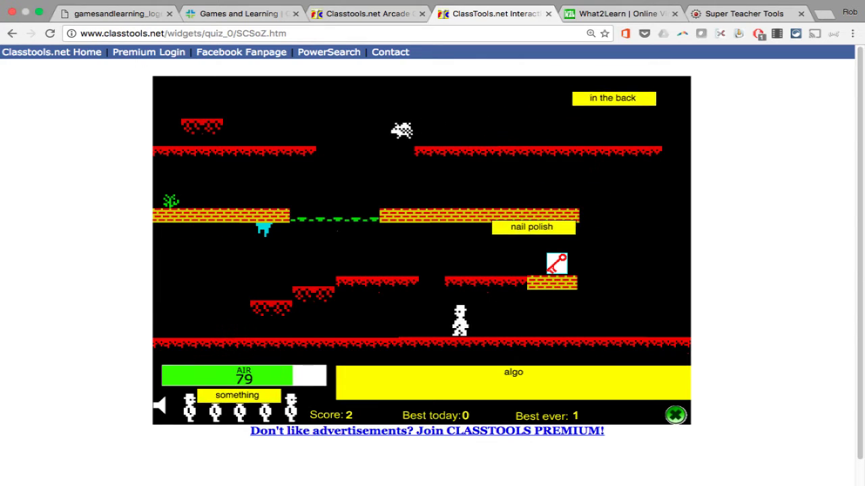
pyautogui.press('space')
pyautogui.press('Left')
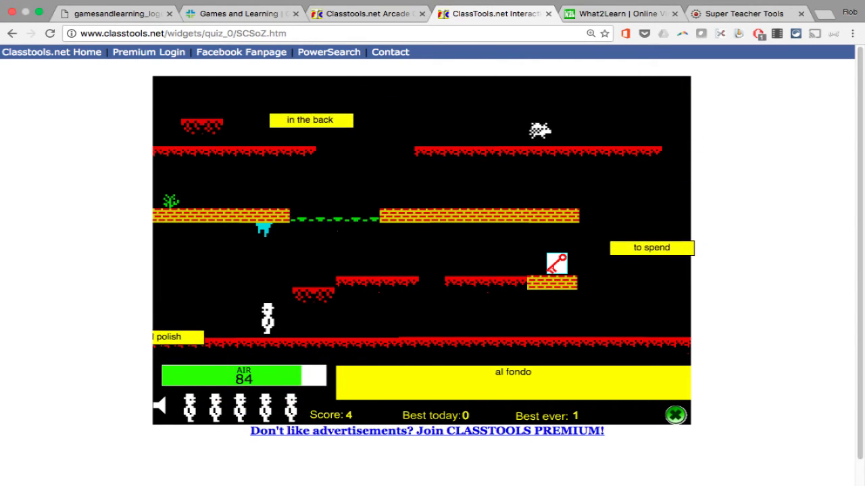
# Climb the red platforms to the top level, reaching score 361, then return to the home page.
pyautogui.press('Right')
pyautogui.press('Left')
pyautogui.press('Right')
pyautogui.press('space')
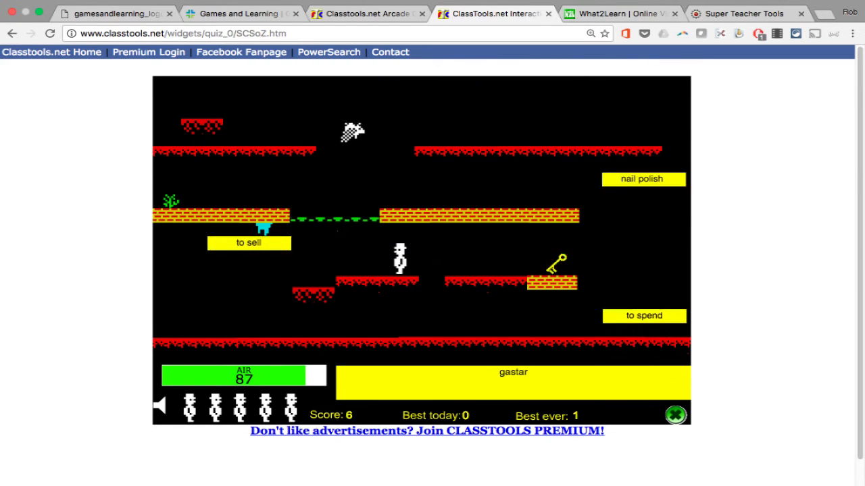
pyautogui.press('Right')
pyautogui.press('space')
pyautogui.press('Right')
pyautogui.press('Right')
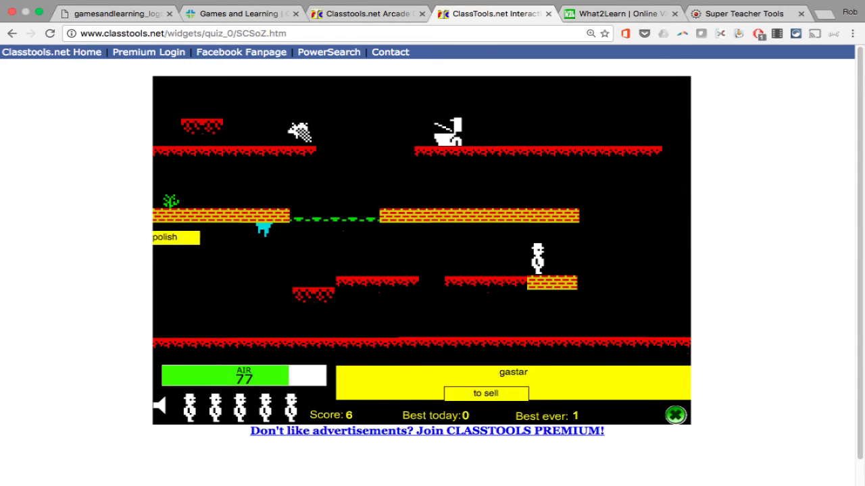
pyautogui.press('Left')
pyautogui.press('space')
pyautogui.press('Left')
pyautogui.press('space')
pyautogui.press('Right')
pyautogui.press('Right')
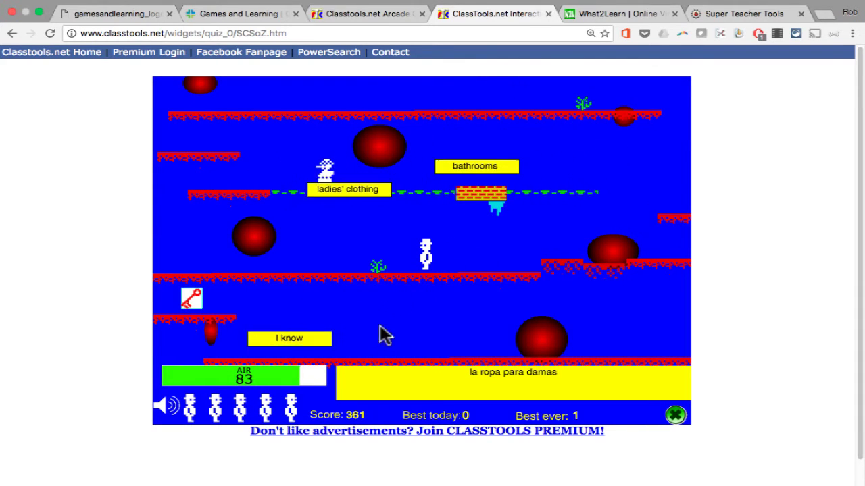
pyautogui.press('super+Left')
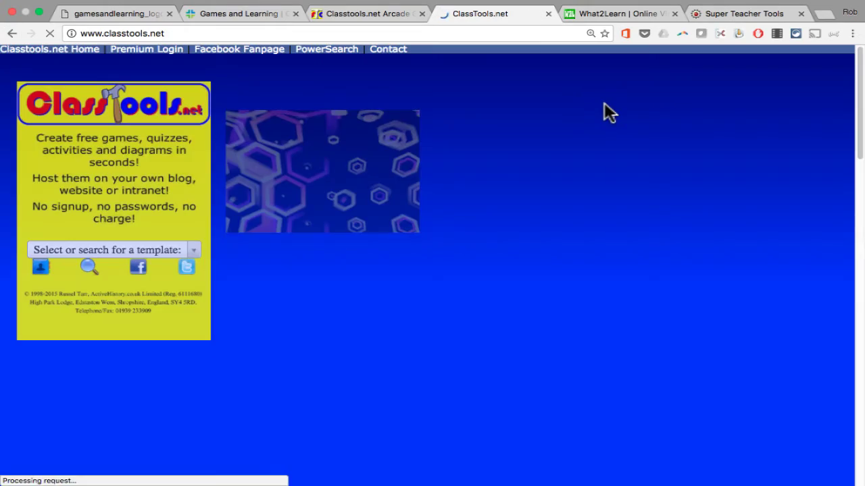